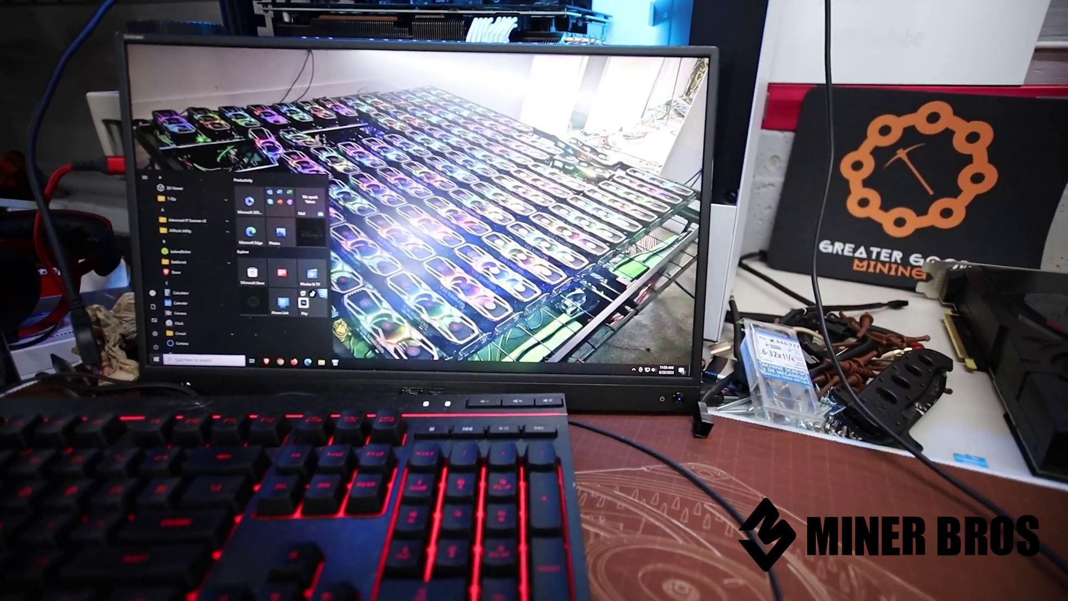
# Dismiss the Start menu to bring back the desktop
pyautogui.press('Escape')
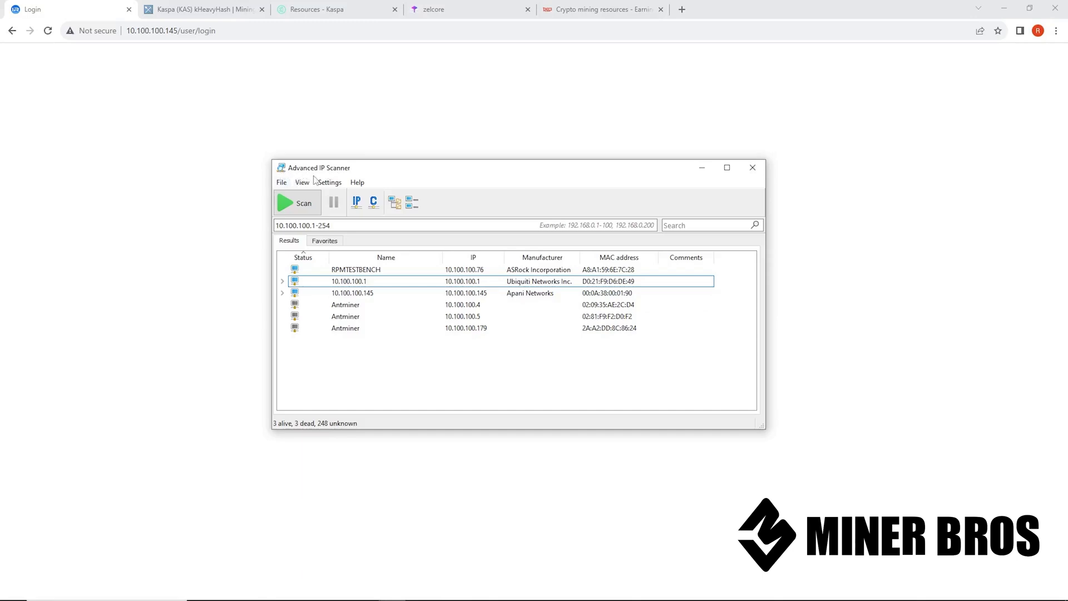
# Select the 10.100.100.145 row in Advanced IP Scanner, then minimize the scanner
pyautogui.moveTo(359, 170); pyautogui.dragTo(355, 171)
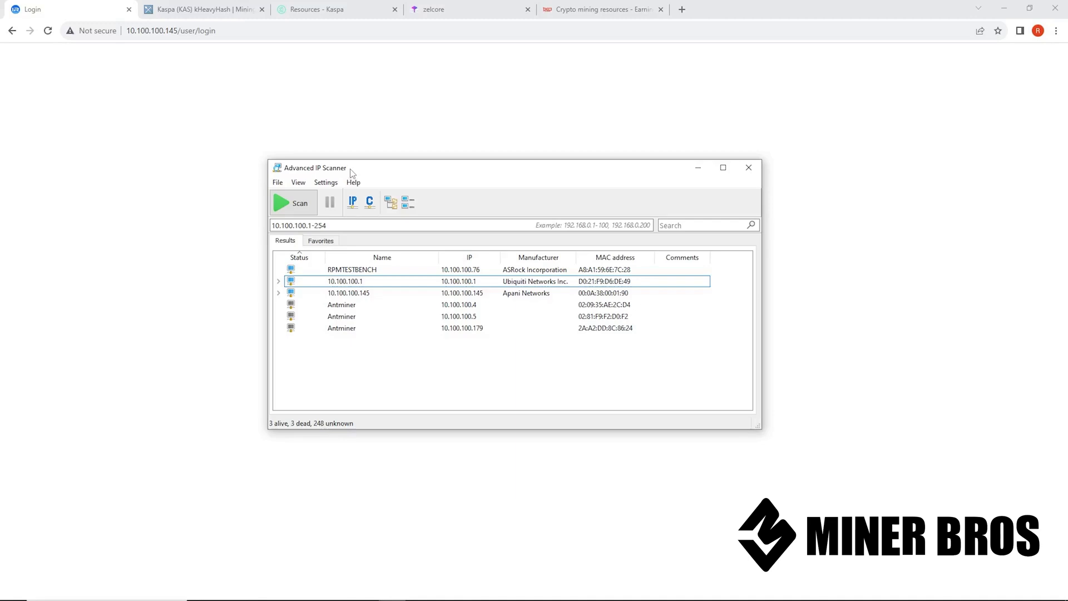
pyautogui.click(423, 295)
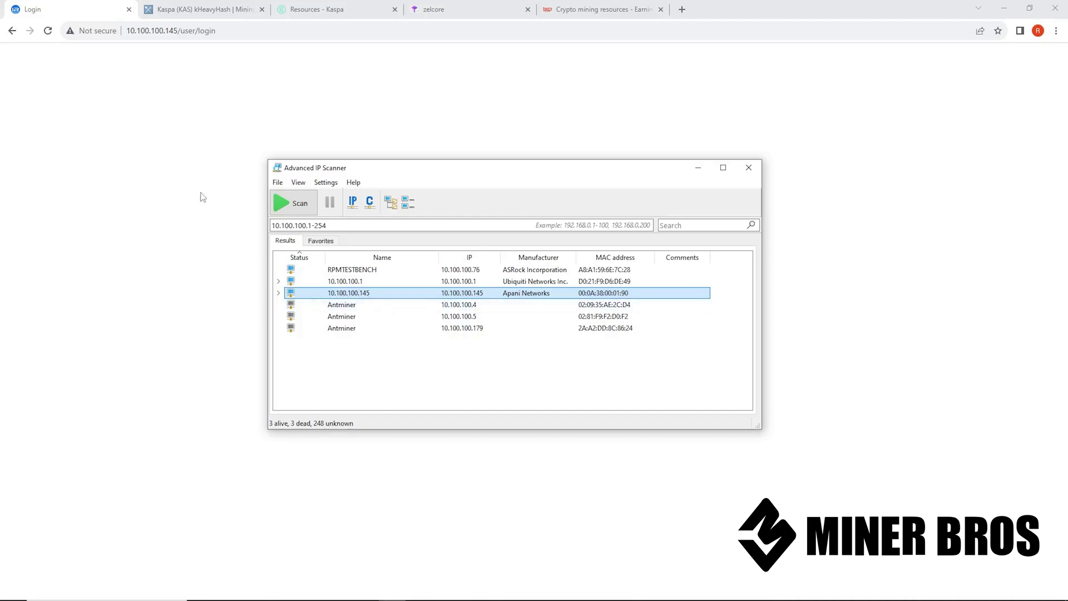
pyautogui.click(183, 172)
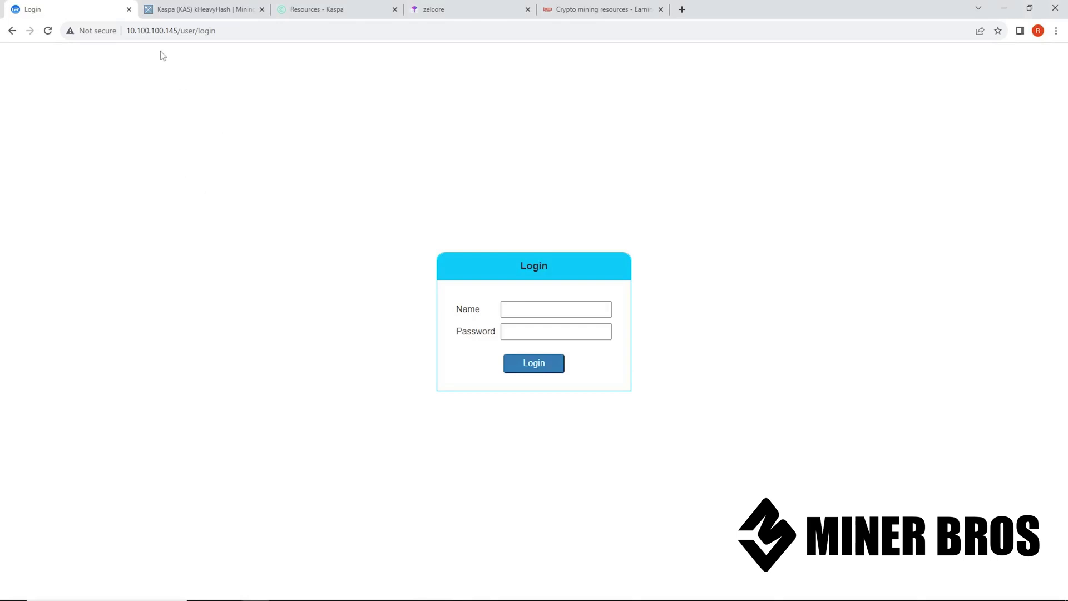
# Trim the browser address to 10.100.100.145 and load the miner's page
pyautogui.click(178, 30)
pyautogui.click(178, 31)
pyautogui.moveTo(179, 31); pyautogui.dragTo(127, 31)
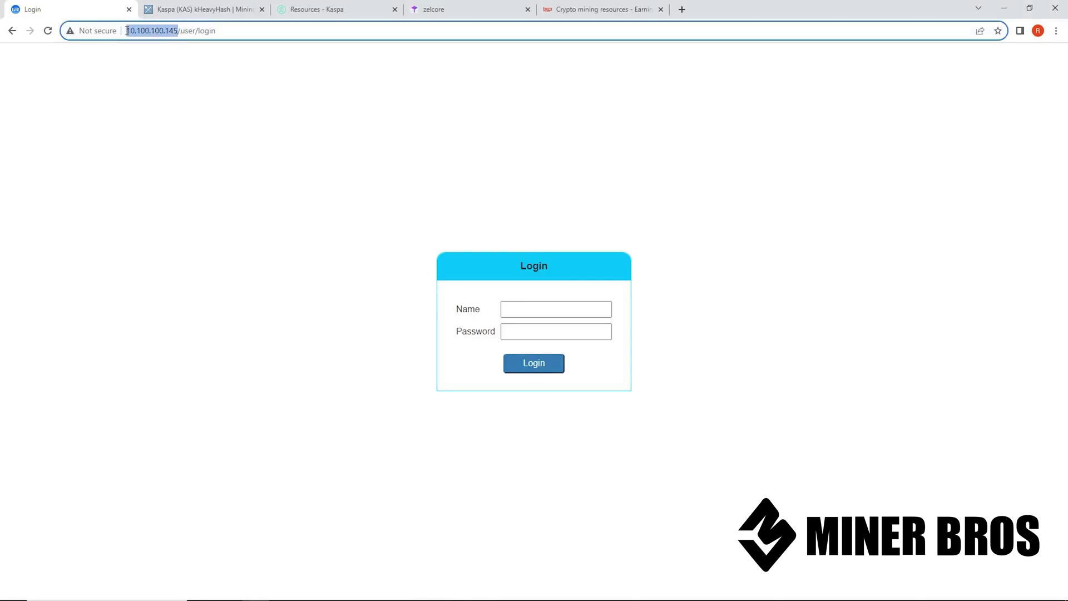
pyautogui.moveTo(222, 31); pyautogui.dragTo(179, 31)
pyautogui.press('BackSpace')
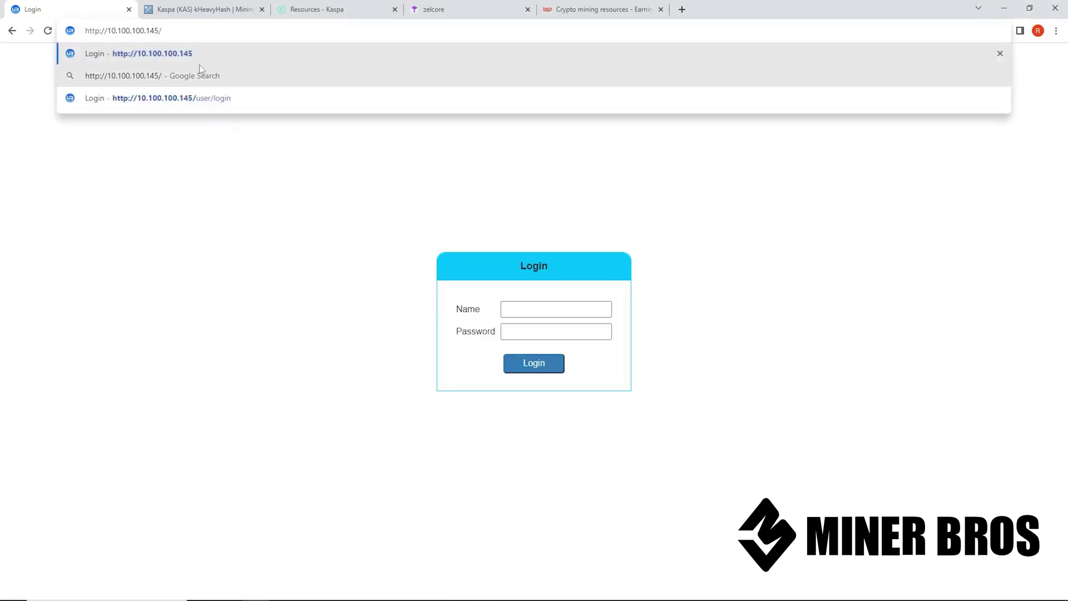
pyautogui.press('Return')
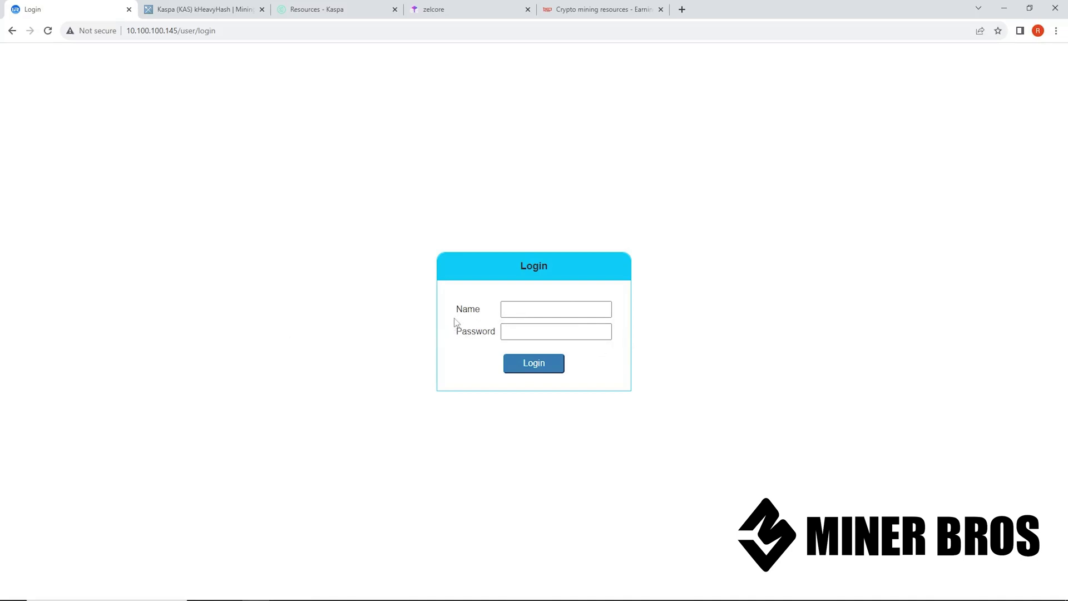
# Enter the miner's user name and password, log in, and dismiss the breach warning
pyautogui.click(517, 313)
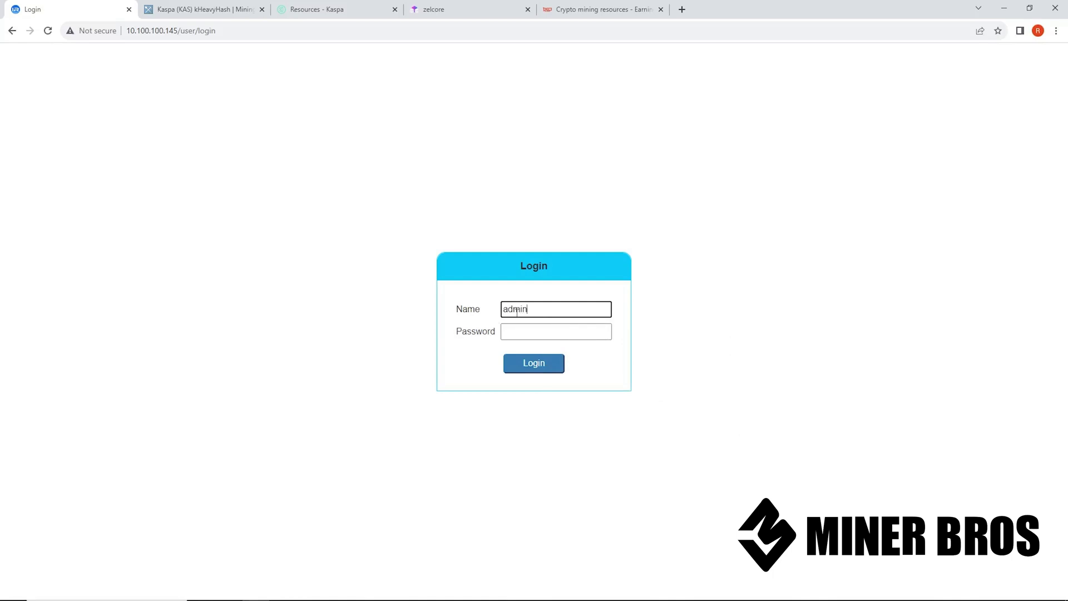
pyautogui.click(516, 332)
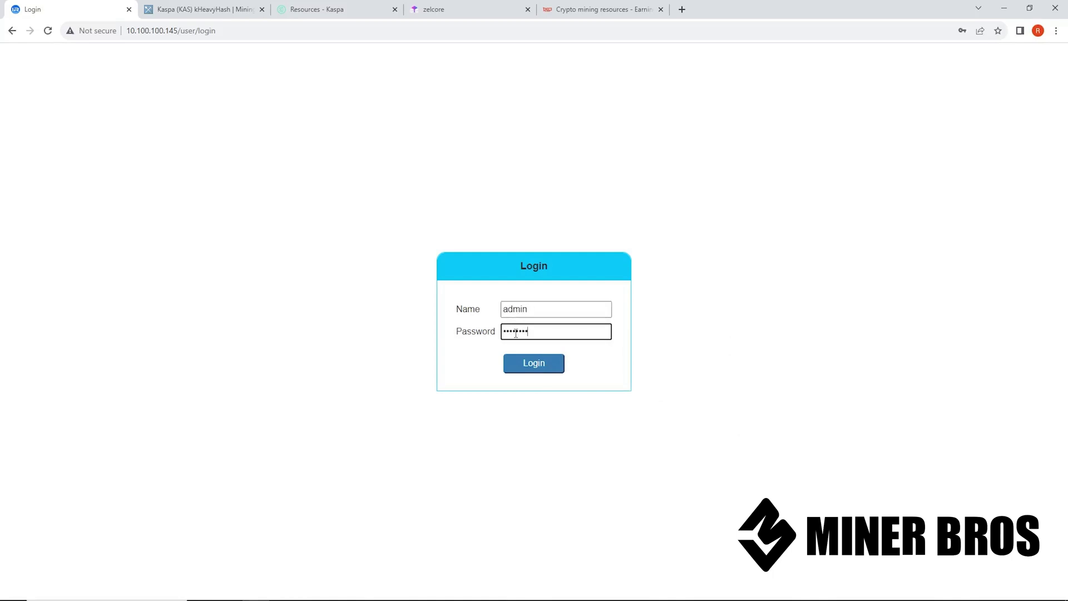
pyautogui.click(530, 369)
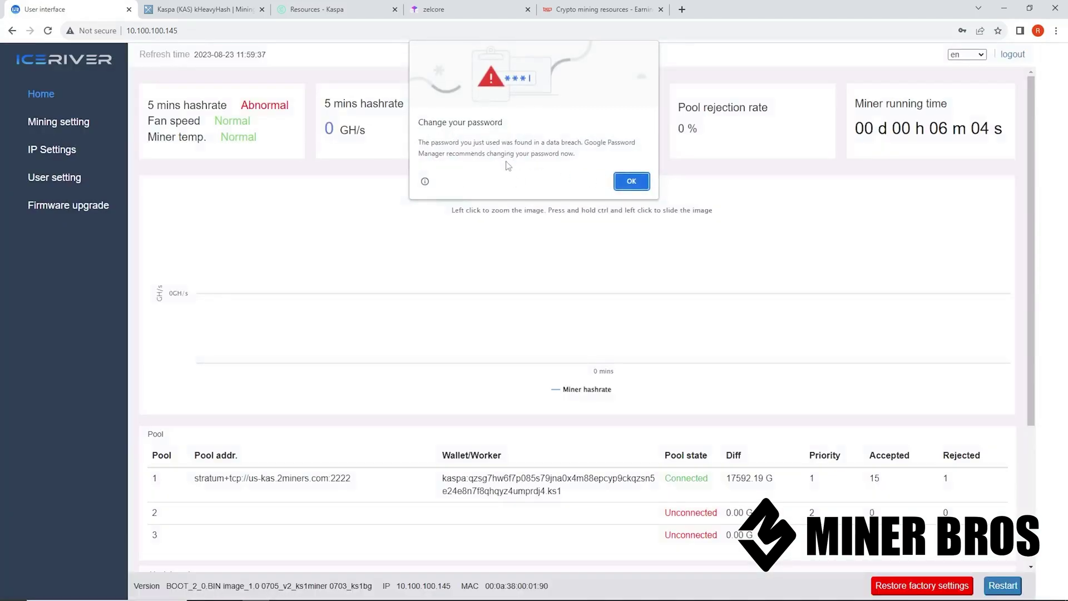
pyautogui.click(640, 186)
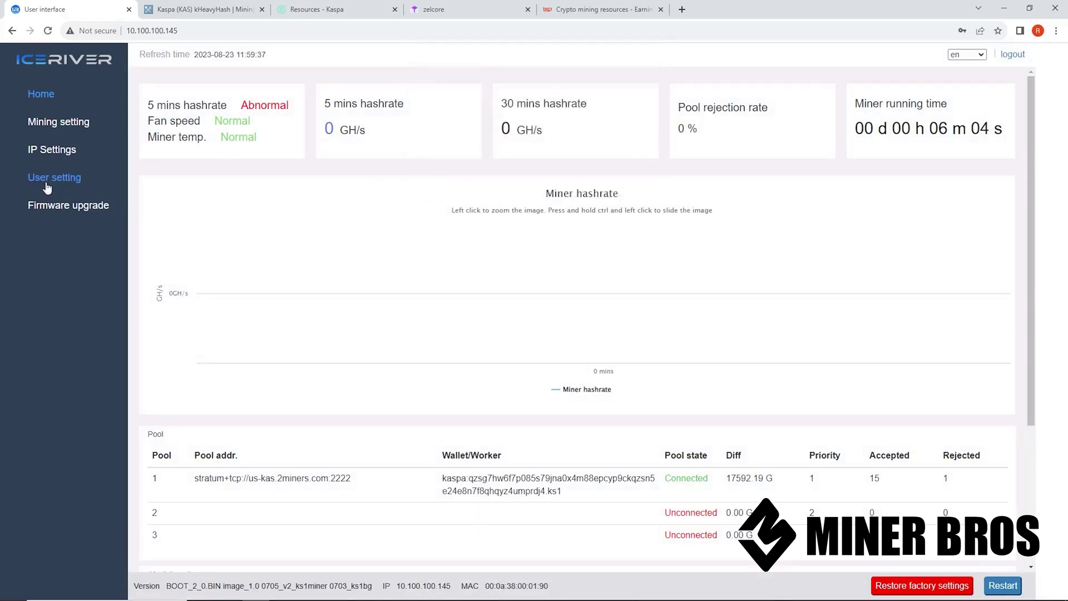
# Look over the Reset password fields, then return Home and open Mining setting
pyautogui.click(72, 183)
pyautogui.click(549, 154)
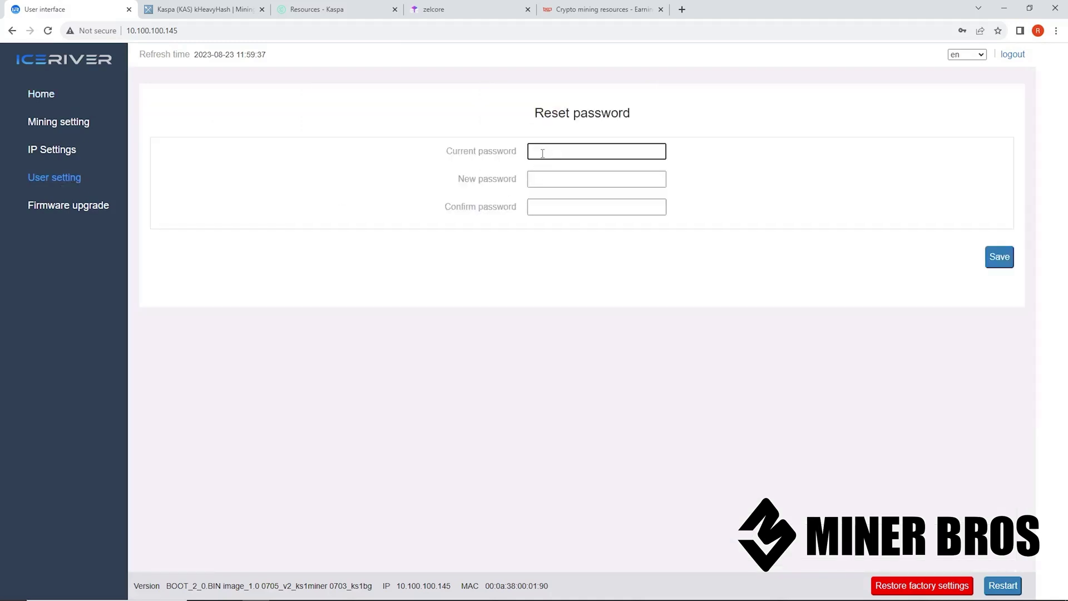
pyautogui.click(536, 179)
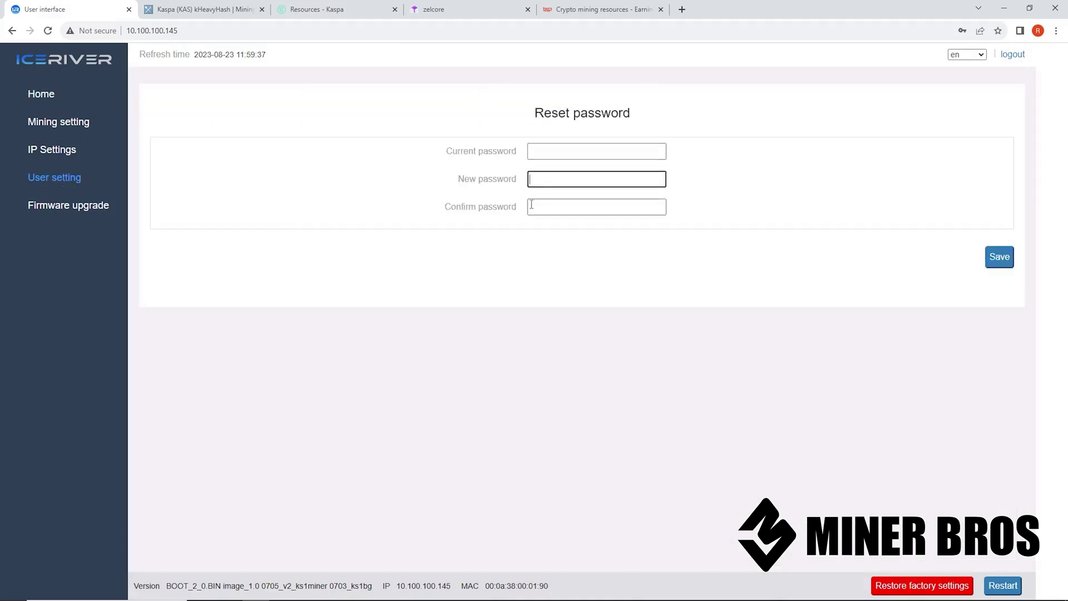
pyautogui.click(535, 207)
pyautogui.click(43, 98)
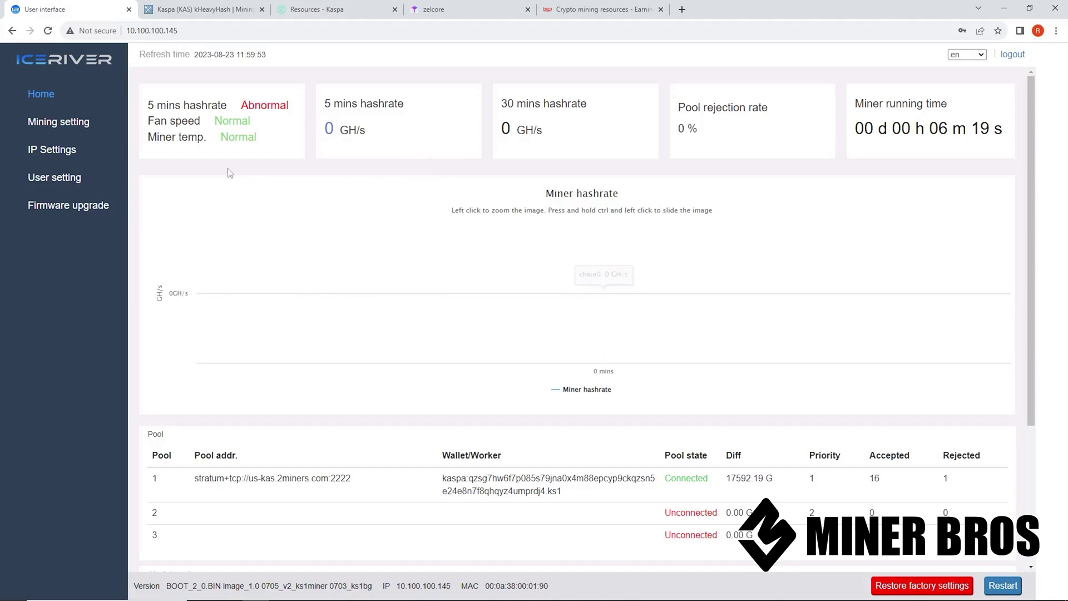
pyautogui.click(51, 130)
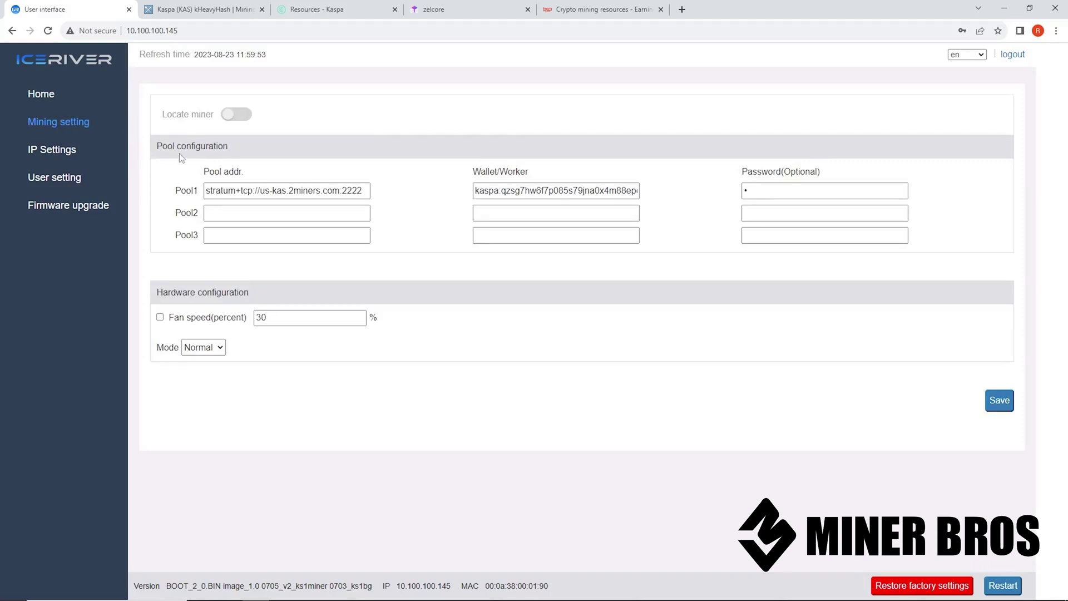
# Review the Pool1 address stratum+tcp://us-kas.2miners.com:2222, wallet entry and pool password, then go to MiningPoolStats
pyautogui.moveTo(224, 144); pyautogui.dragTo(148, 150)
pyautogui.click(250, 153)
pyautogui.moveTo(208, 193); pyautogui.dragTo(692, 196)
pyautogui.click(450, 193)
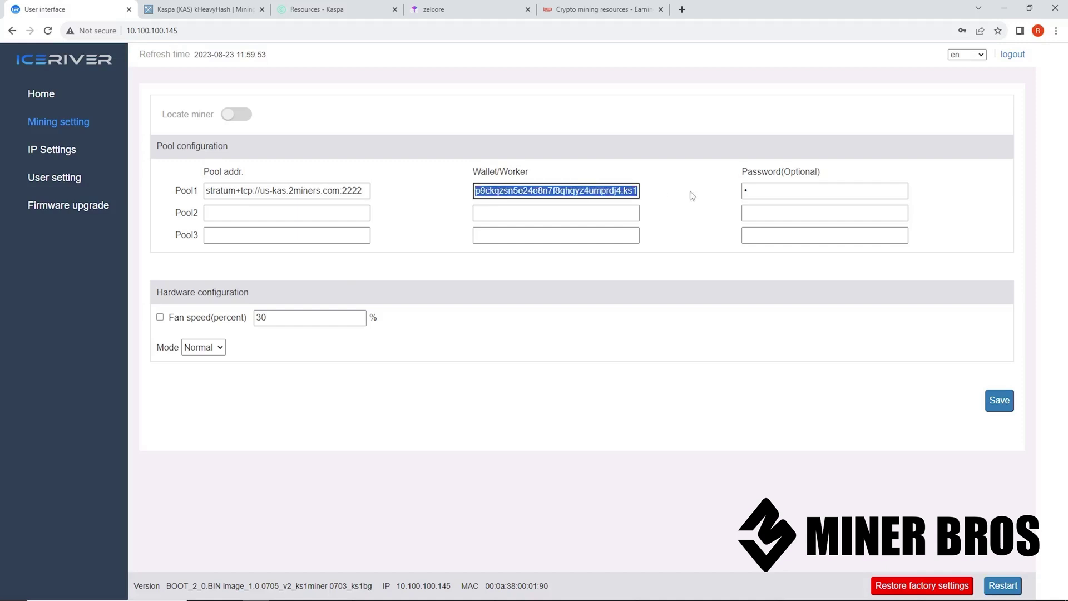
pyautogui.click(651, 198)
pyautogui.moveTo(771, 194); pyautogui.dragTo(711, 203)
pyautogui.click(701, 195)
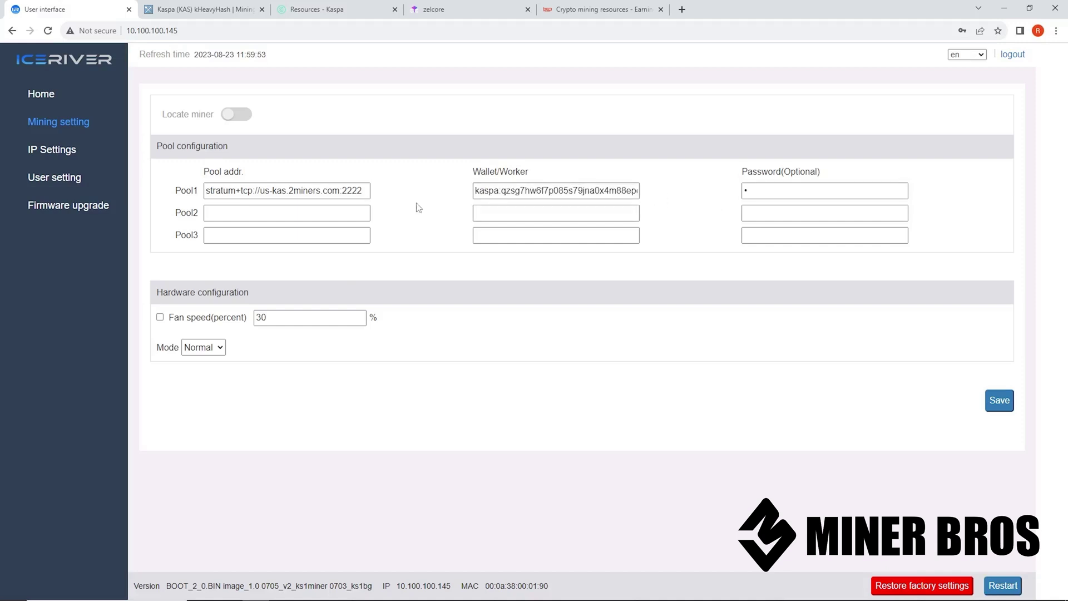
pyautogui.click(267, 190)
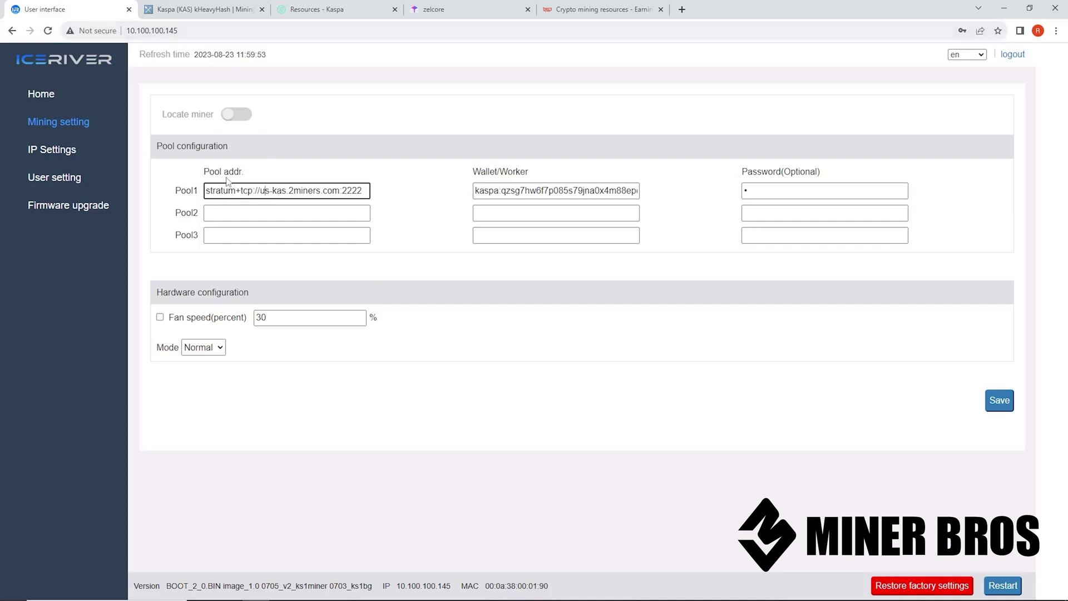
pyautogui.moveTo(206, 192); pyautogui.dragTo(410, 200)
pyautogui.click(325, 133)
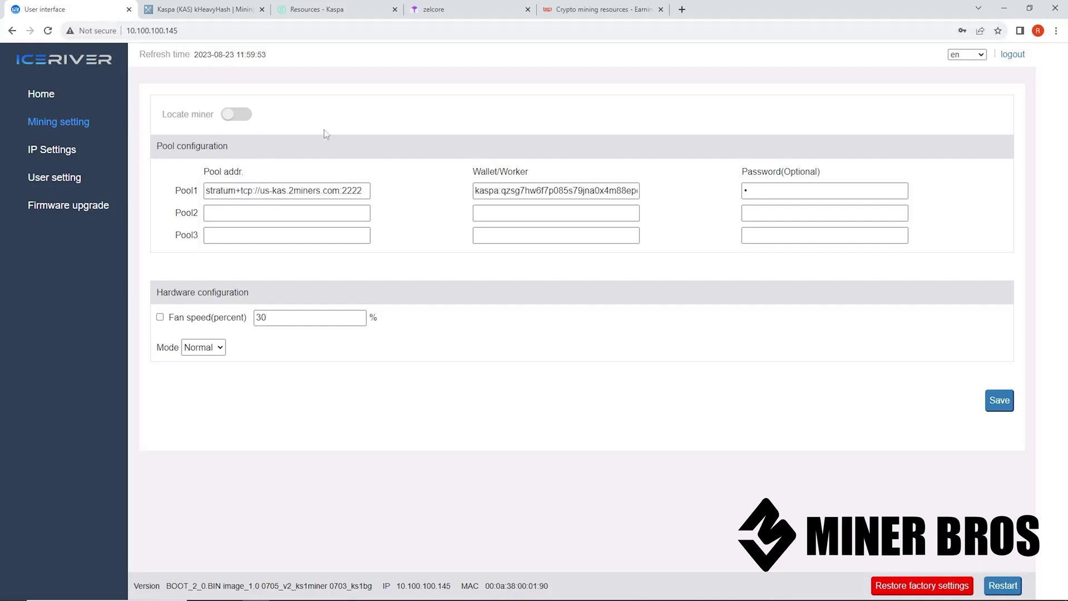
pyautogui.click(222, 11)
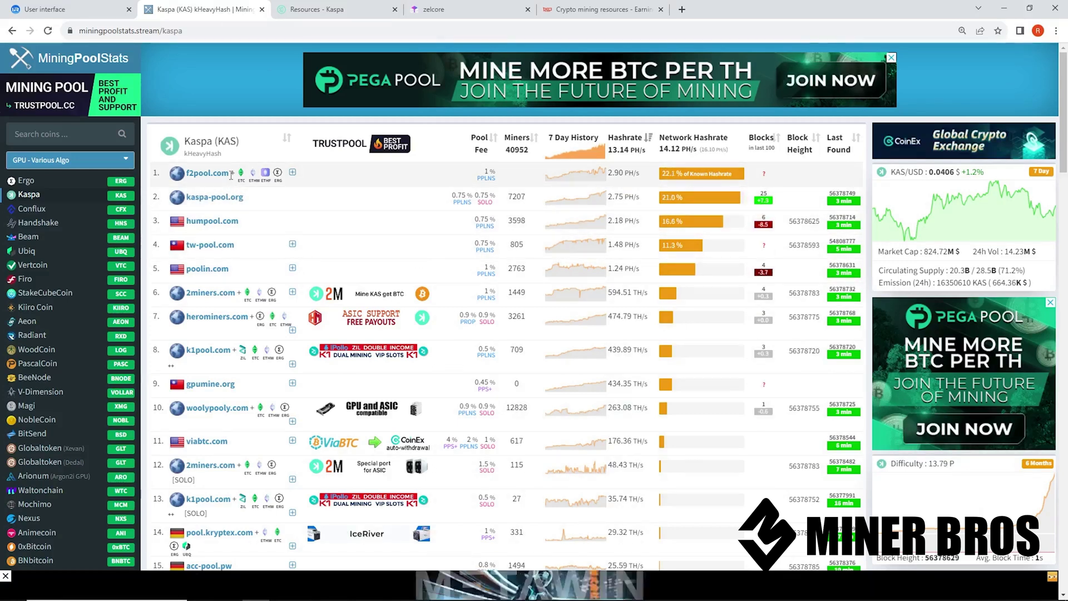
# Inspect the Kaspa pool table's fees and hashrates, then open 2miners.com from row 6
pyautogui.click(77, 32)
pyautogui.click(89, 31)
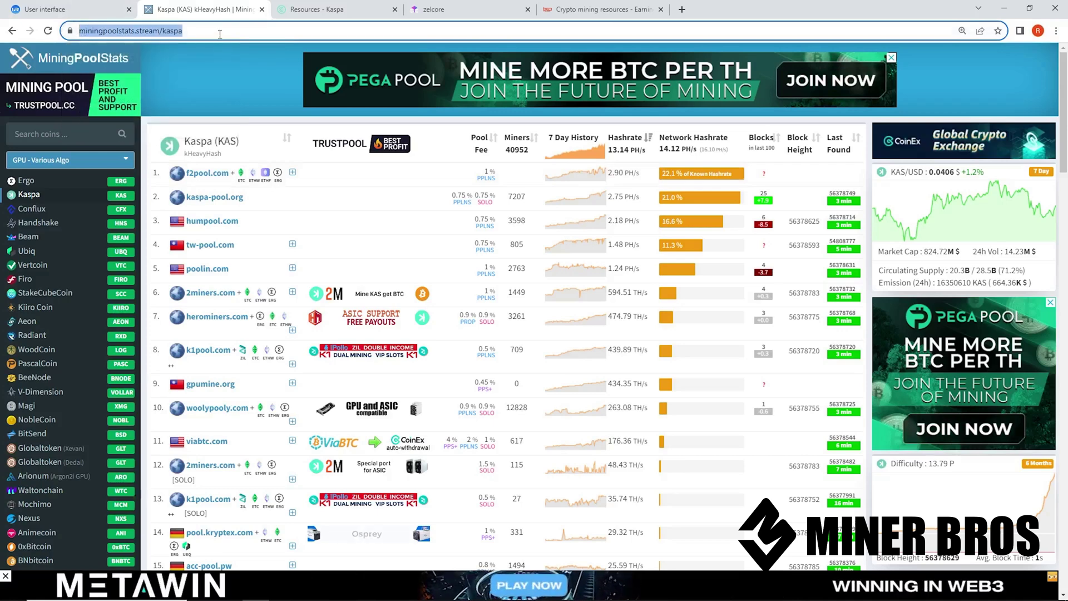
pyautogui.click(227, 75)
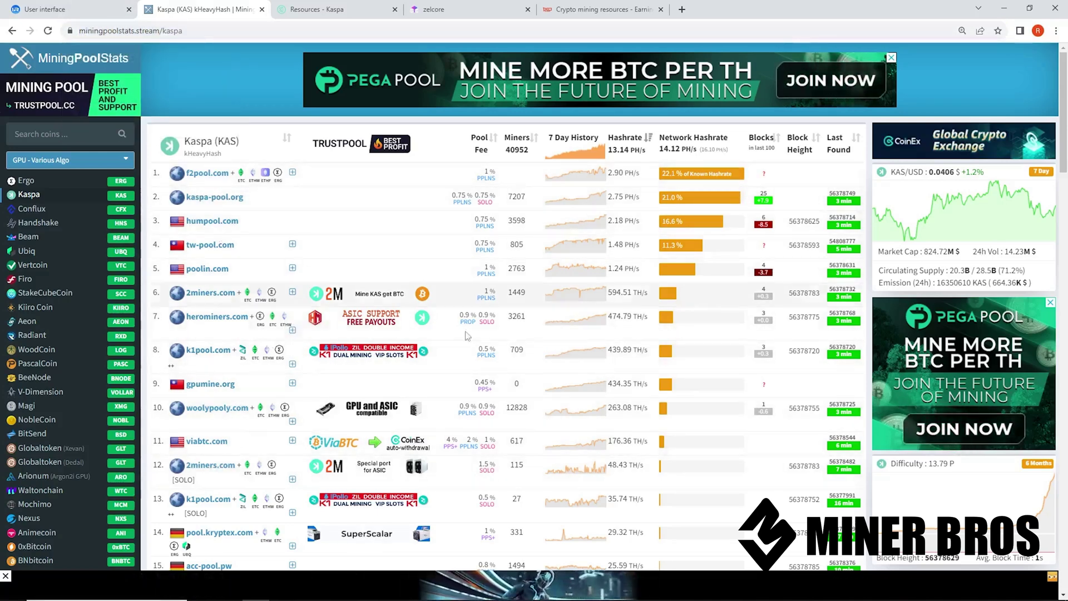
pyautogui.moveTo(553, 303)
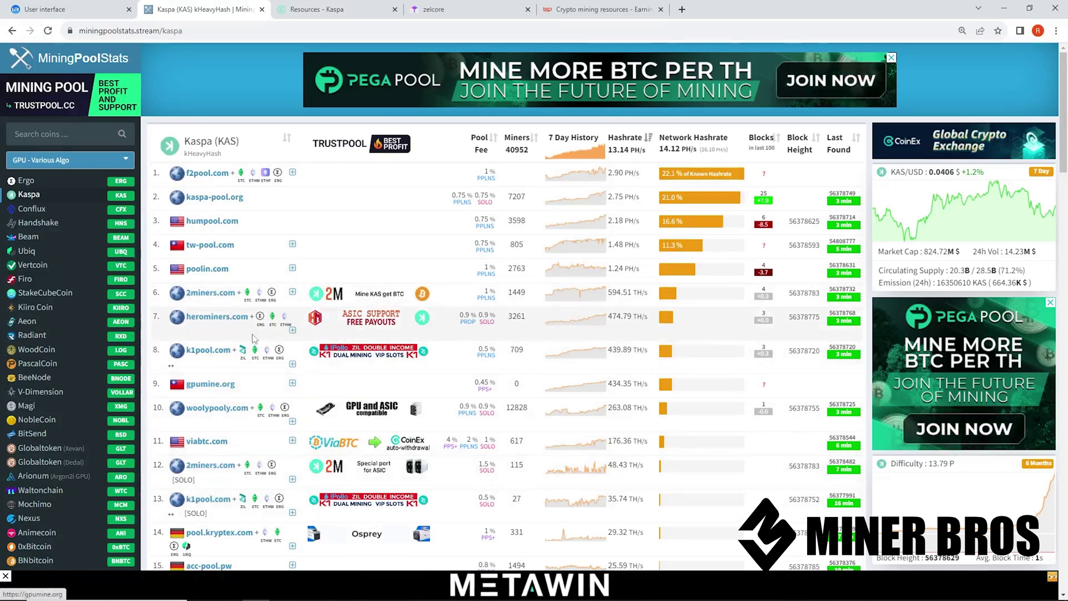
pyautogui.click(199, 297)
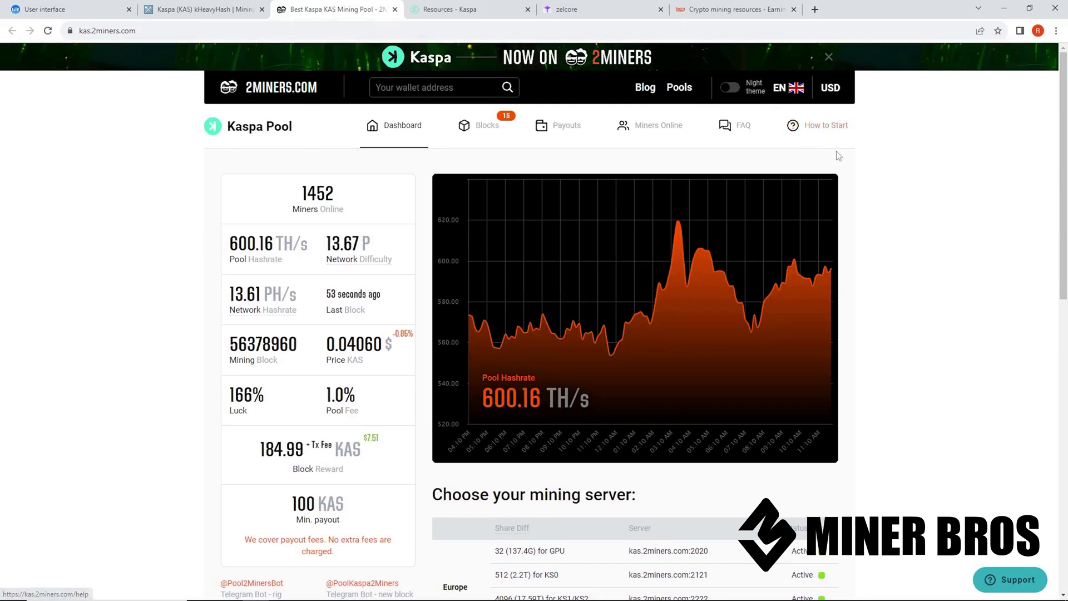
# Enlarge the 2Miners page and open its How to Start guide
pyautogui.hotkey('ctrl', '+')
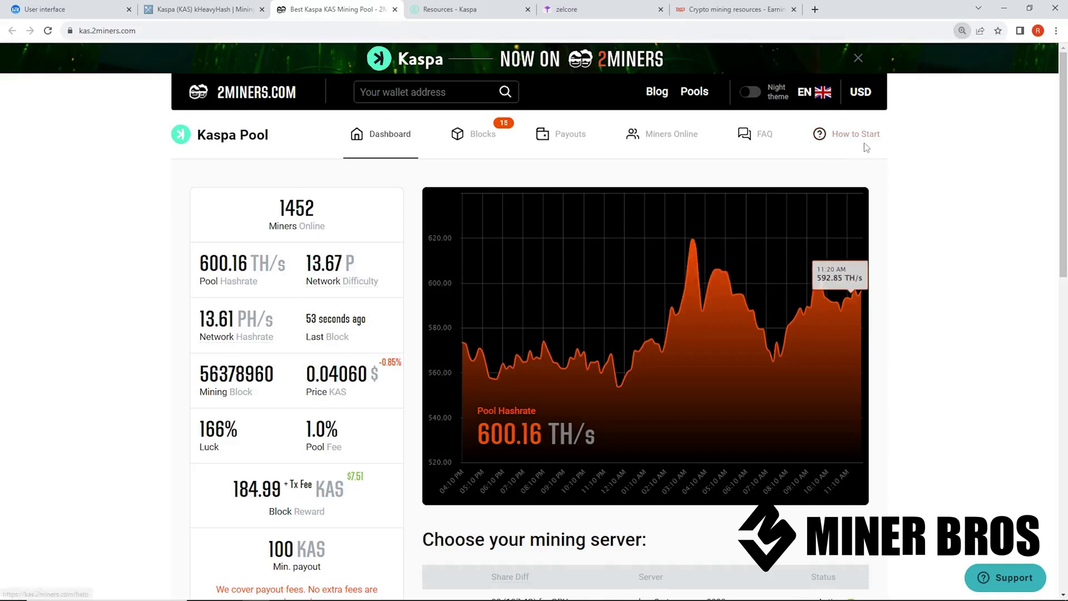
pyautogui.click(863, 142)
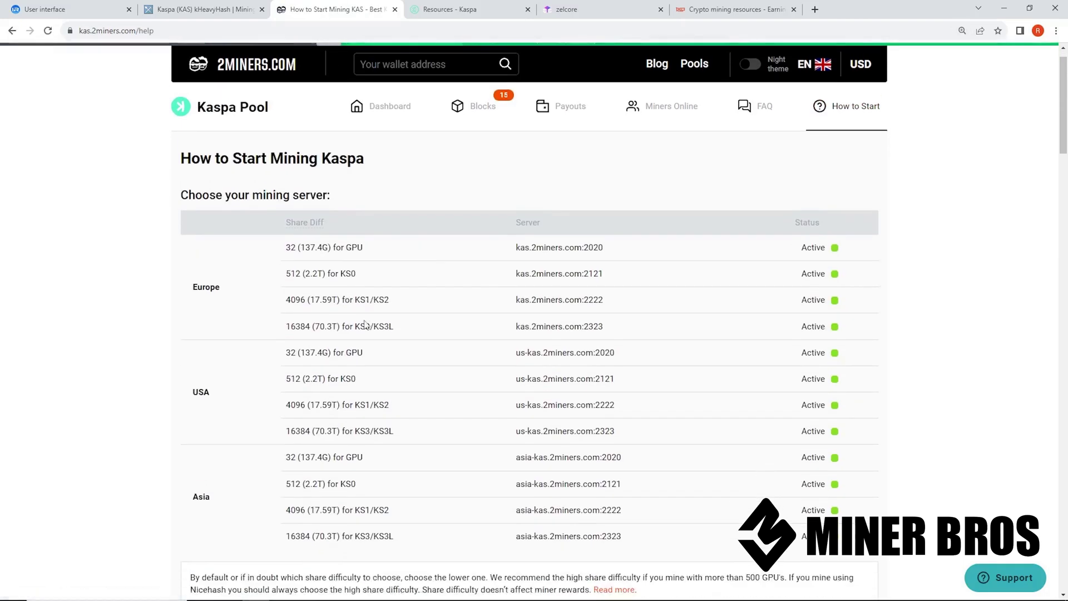
pyautogui.scroll(-1, 564, 371)
# Select the KS1/KS2 US server us-kas.2miners.com:2222 in the server table
pyautogui.moveTo(623, 404); pyautogui.dragTo(219, 260)
pyautogui.click(388, 368)
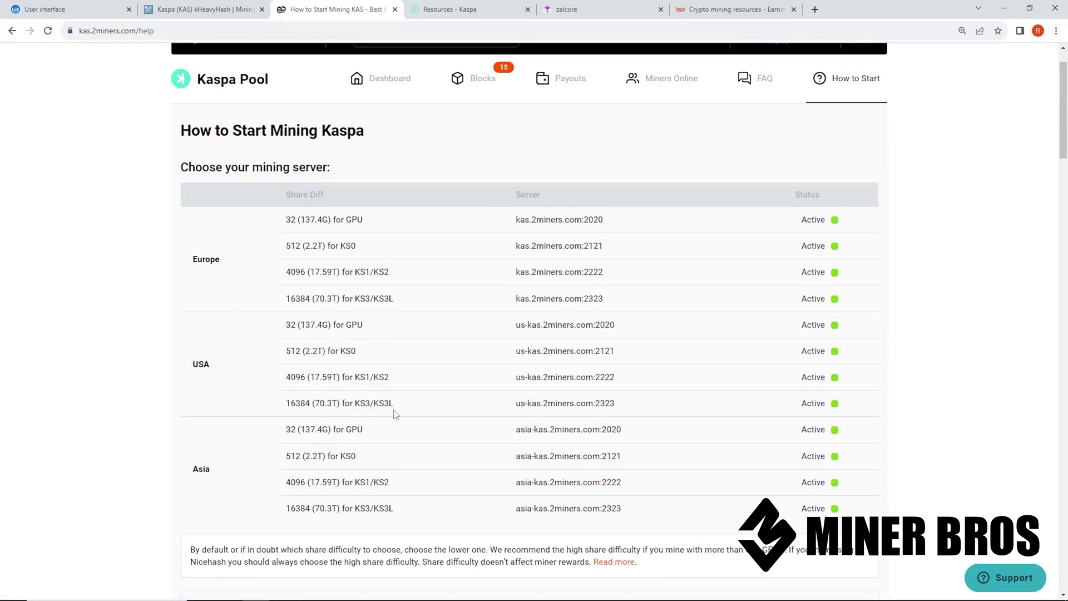
pyautogui.moveTo(615, 378); pyautogui.dragTo(504, 388)
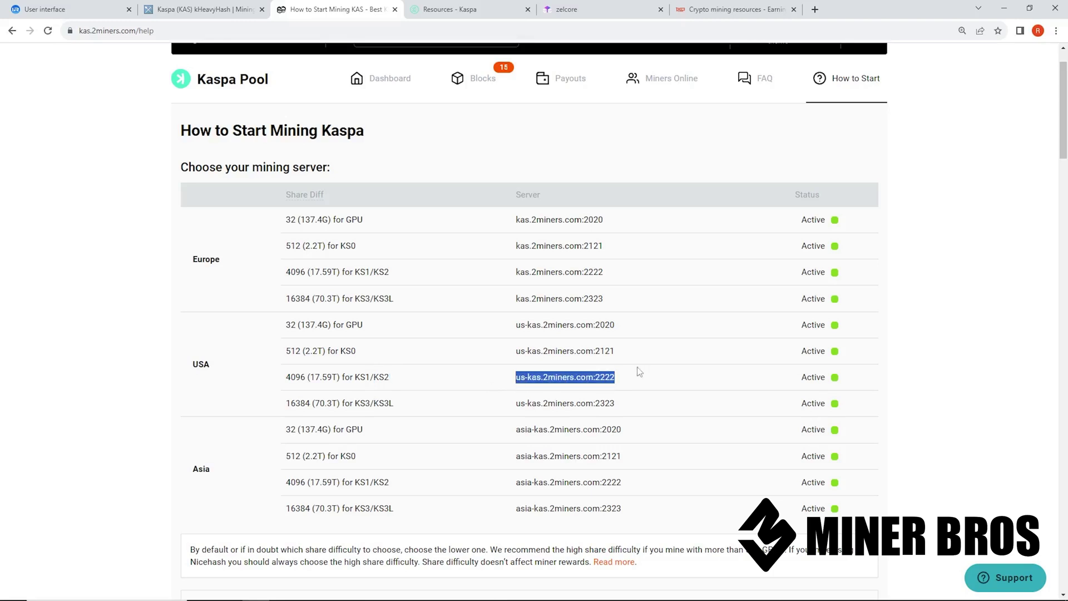
pyautogui.click(524, 383)
pyautogui.moveTo(516, 383); pyautogui.dragTo(628, 389)
pyautogui.hotkey('ctrl', 'c')
pyautogui.click(80, 6)
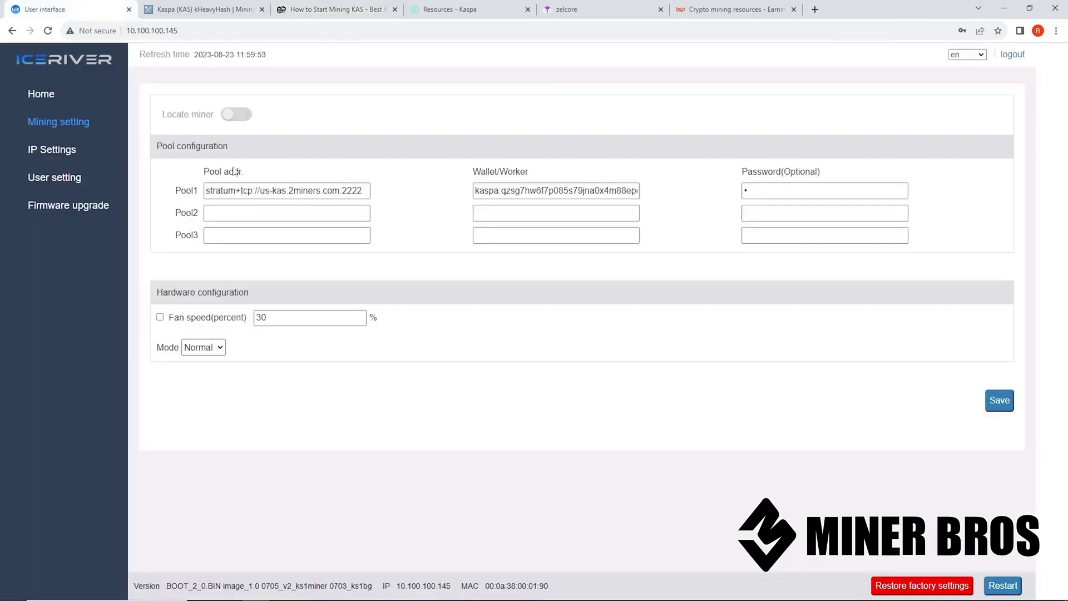
# Check the Pool1 prefix stratum+tcp:// and host us-kas.2miners.com:2222, plus the wallet entry
pyautogui.moveTo(362, 191); pyautogui.dragTo(269, 192)
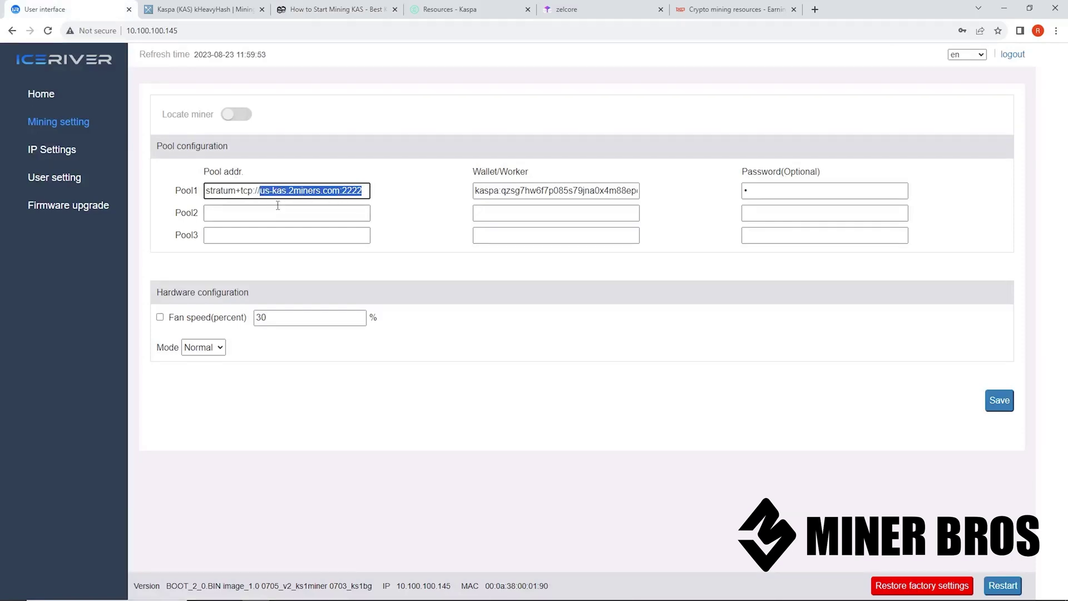
pyautogui.hotkey('ctrl', 'v')
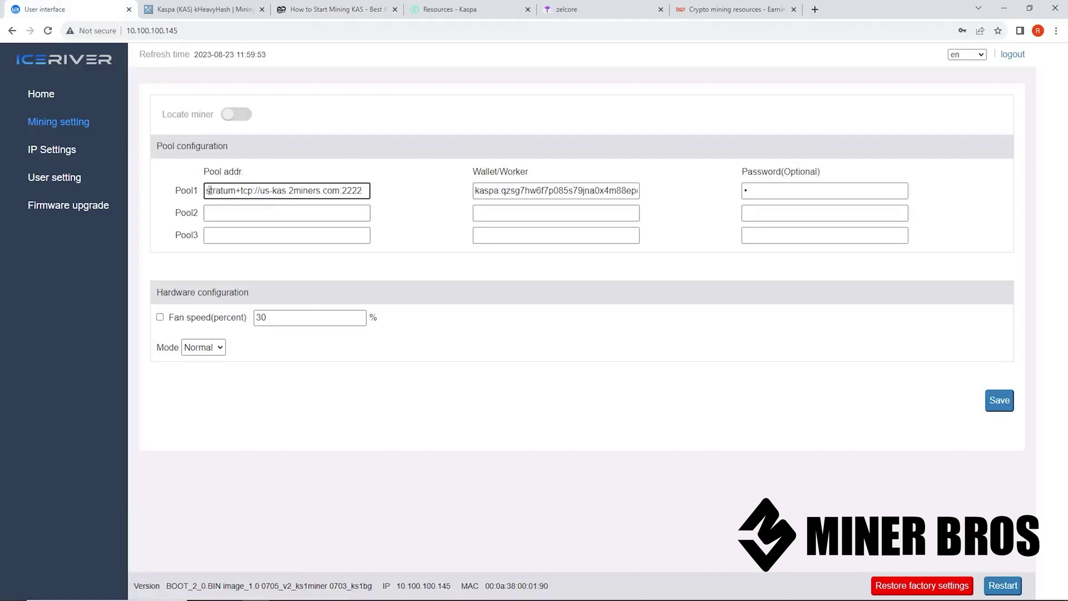
pyautogui.moveTo(209, 191); pyautogui.dragTo(258, 191)
pyautogui.moveTo(358, 191); pyautogui.dragTo(260, 191)
pyautogui.click(366, 192)
pyautogui.moveTo(472, 192); pyautogui.dragTo(698, 189)
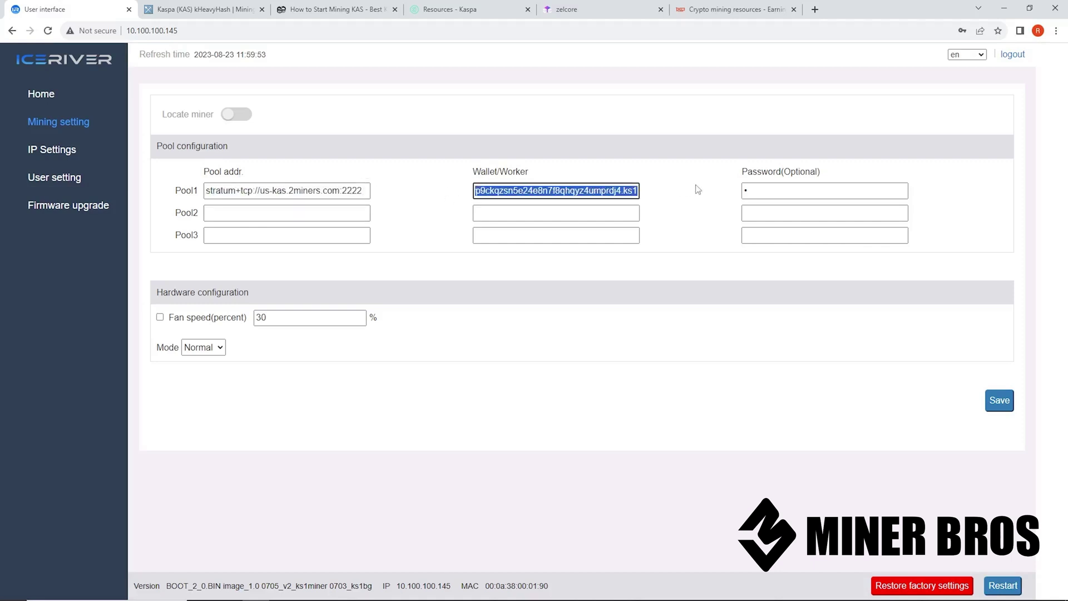
pyautogui.click(499, 11)
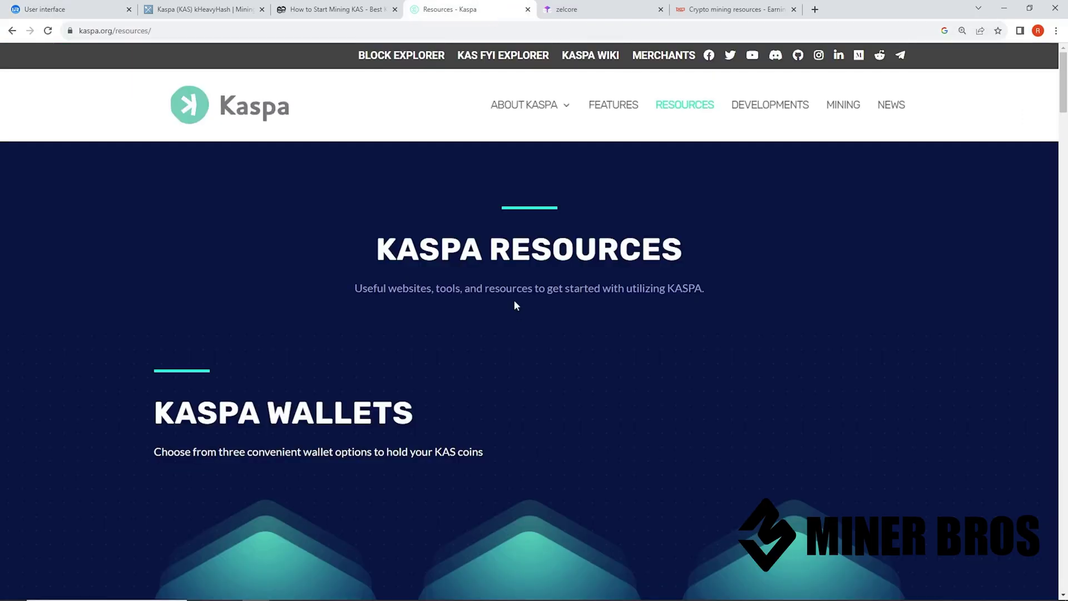
# Scroll through Kaspa.org's wallets and DApps sections, then move to the Zelcore site
pyautogui.scroll(-5, 514, 305)
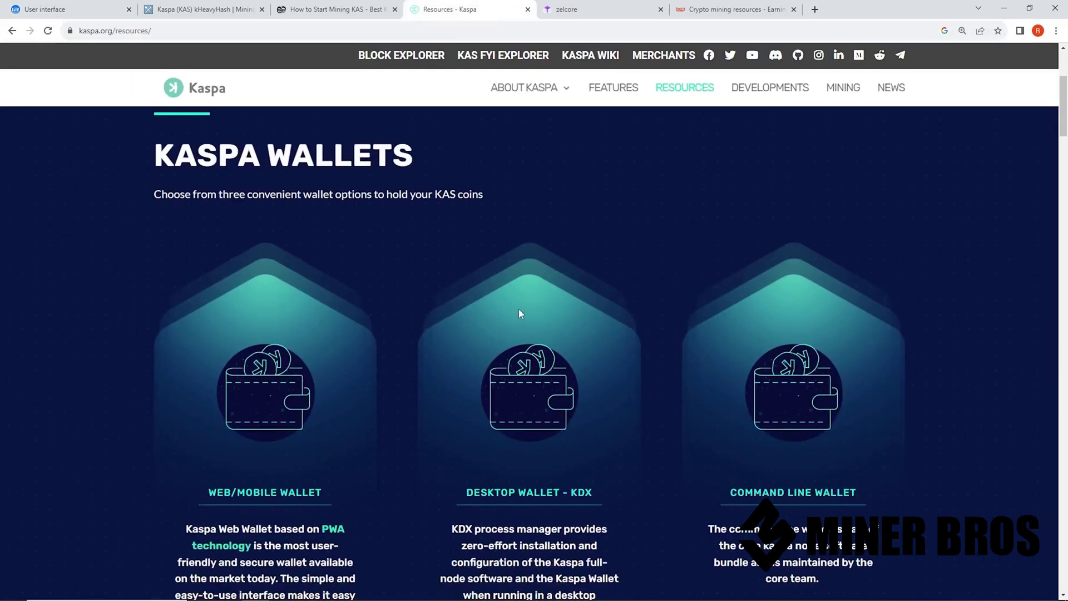
pyautogui.scroll(-3, 519, 309)
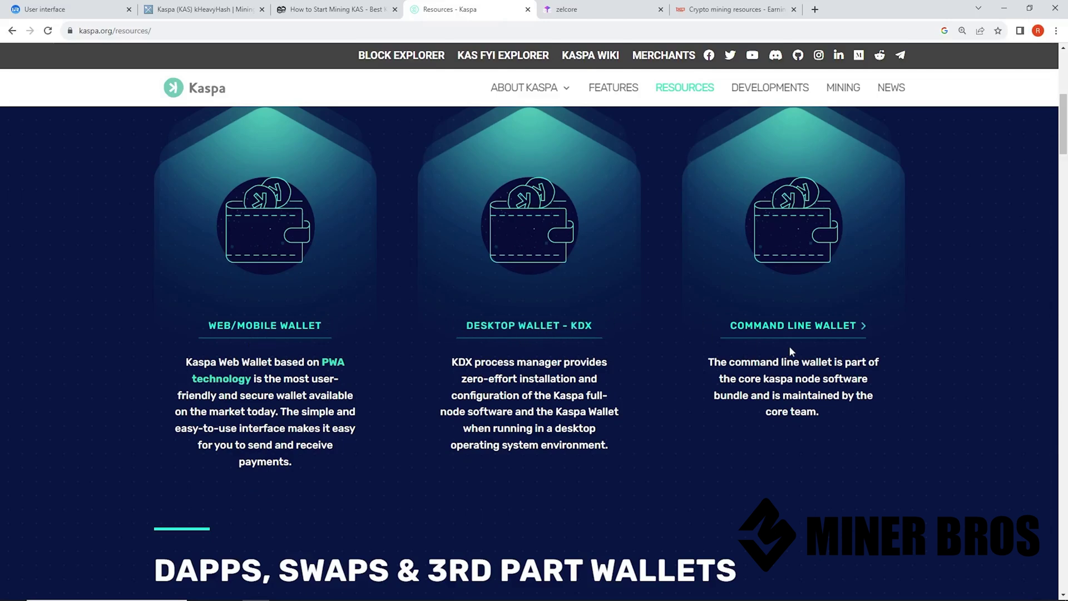
pyautogui.scroll(-6, 803, 332)
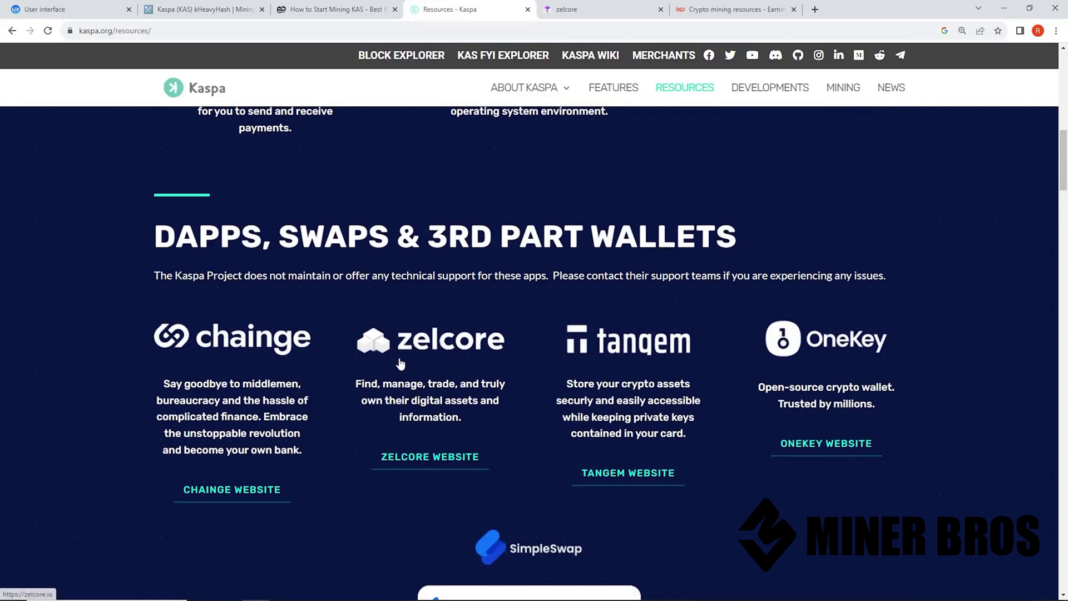
pyautogui.scroll(3, 390, 344)
pyautogui.scroll(3, 334, 325)
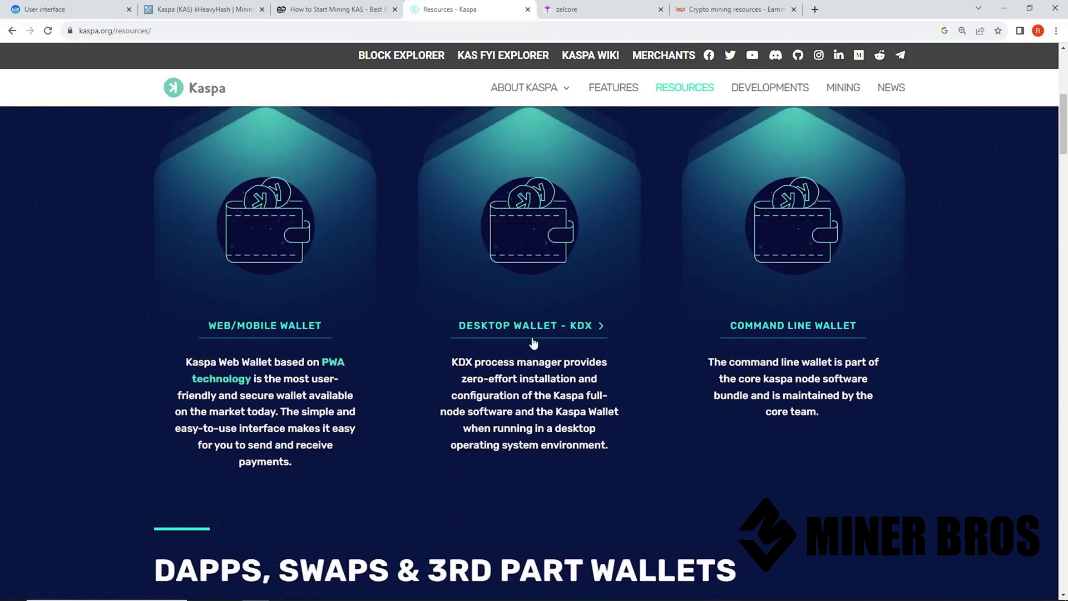
pyautogui.scroll(-4, 523, 350)
pyautogui.click(581, 10)
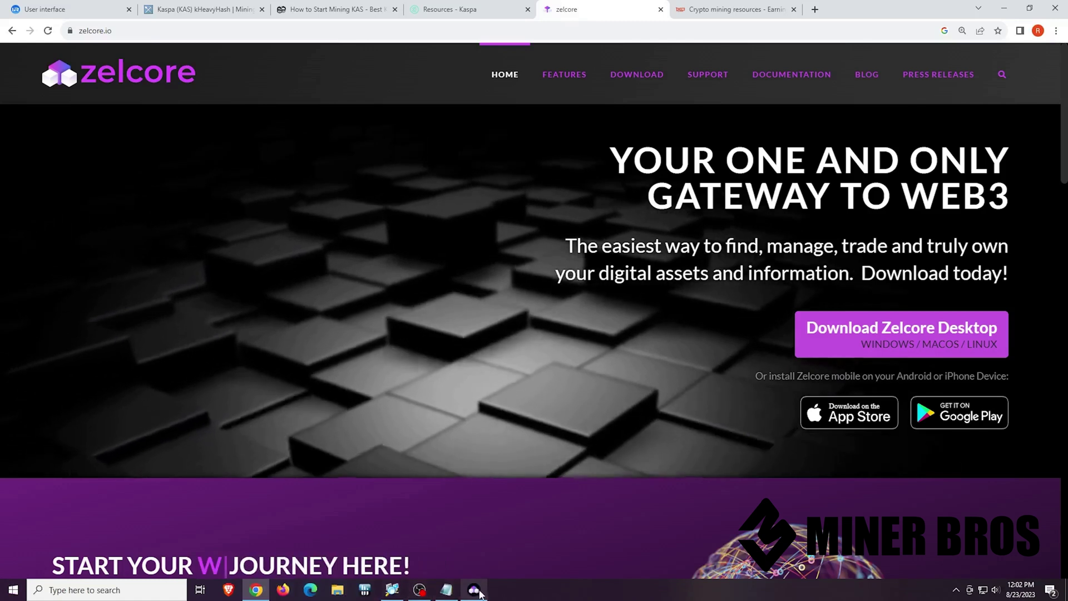
# Launch Zelcore, expand Kaspa, choose Receive, and copy the Kaspa receive address
pyautogui.click(473, 593)
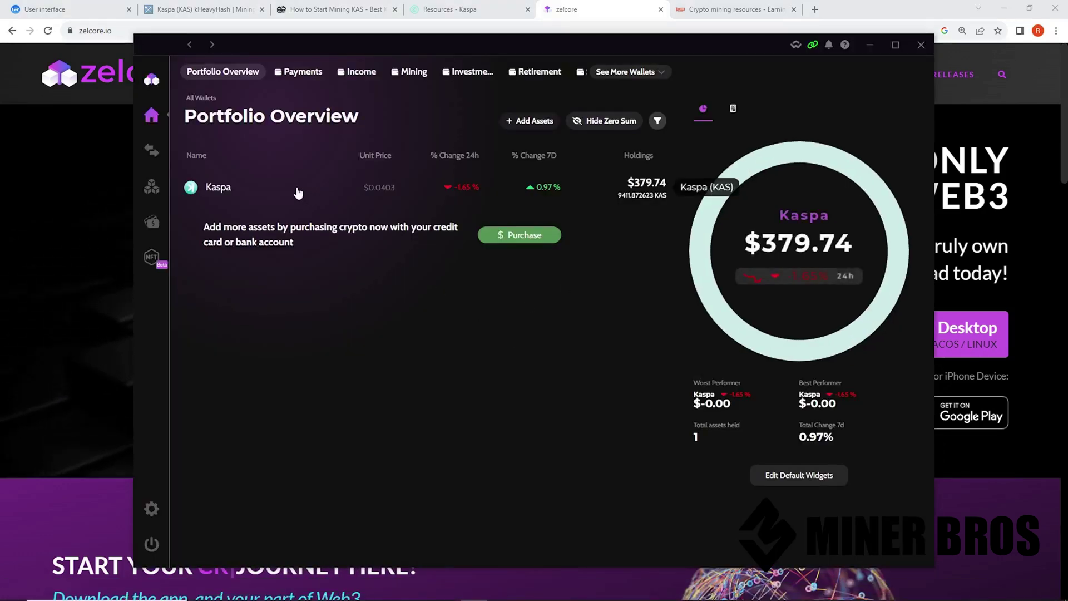
pyautogui.click(309, 194)
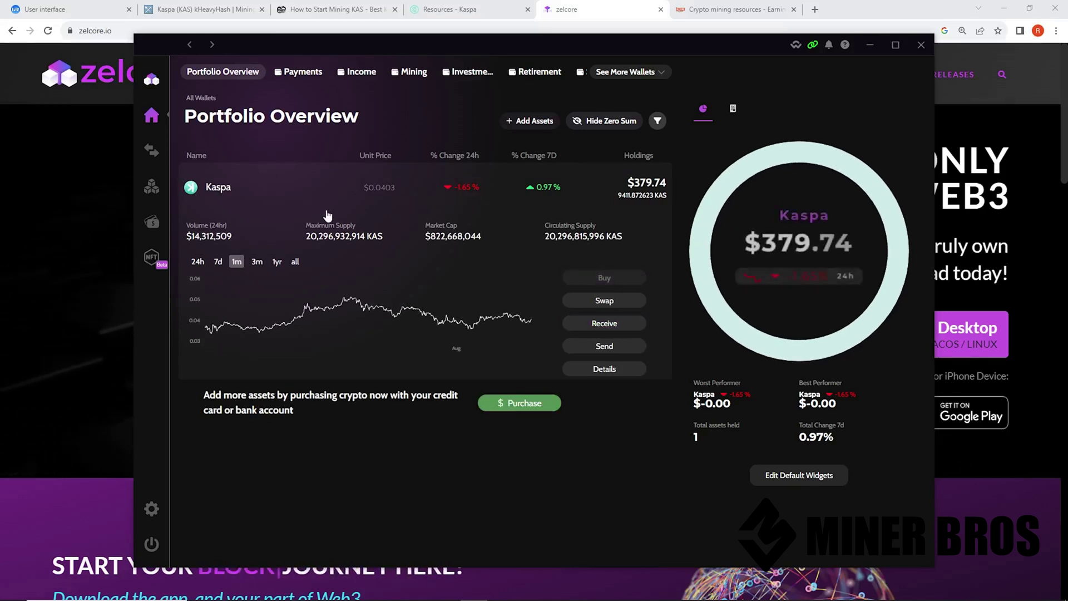
pyautogui.click(606, 327)
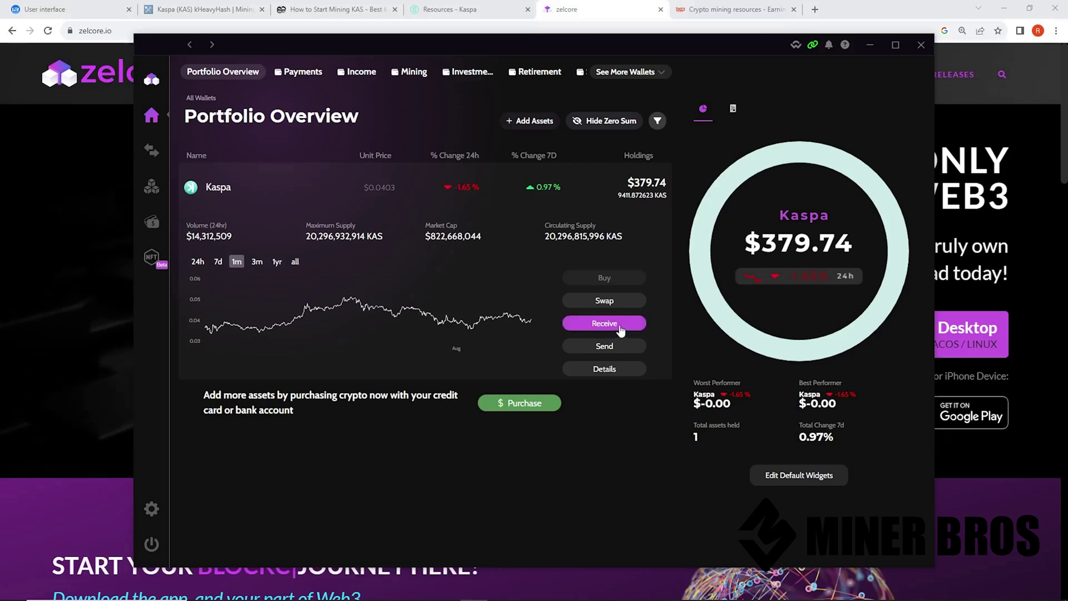
pyautogui.click(513, 334)
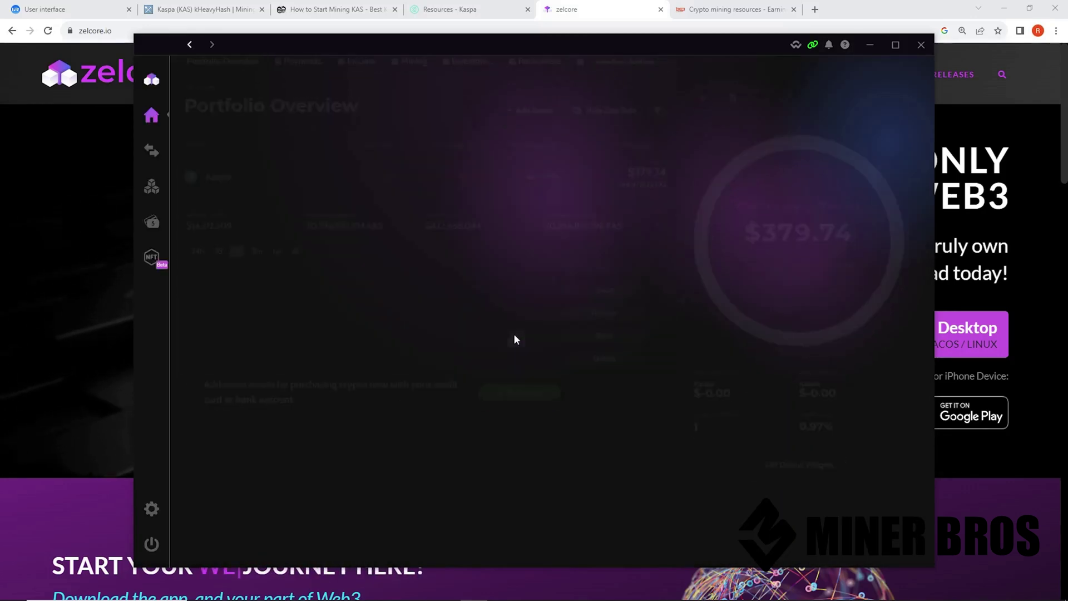
pyautogui.click(880, 187)
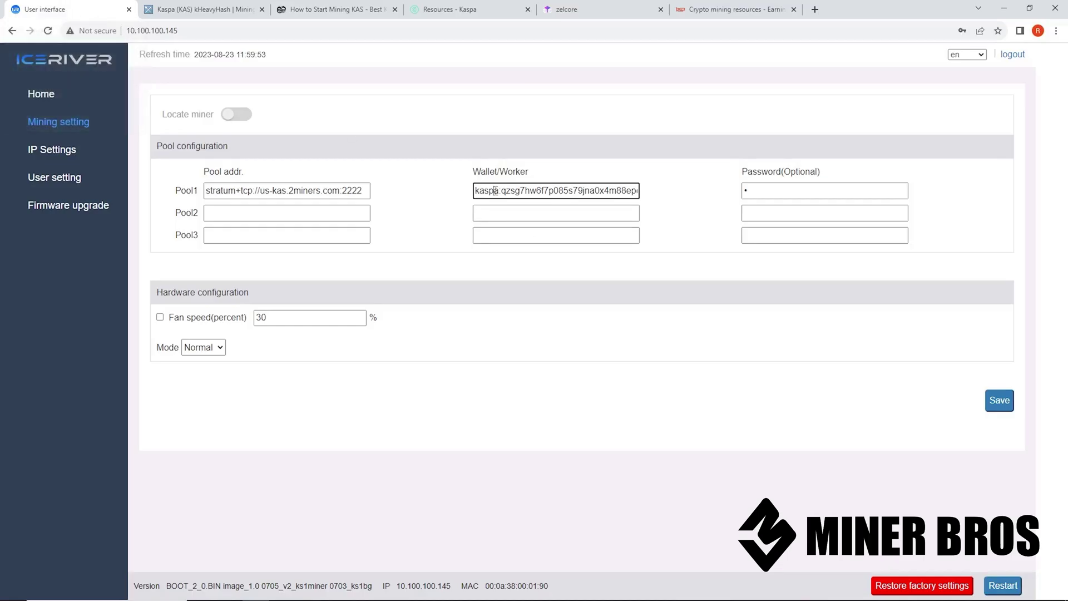
# Replace Pool1's wallet with the copied Kaspa address and append the worker name .ks1
pyautogui.hotkey('ctrl', 'a')
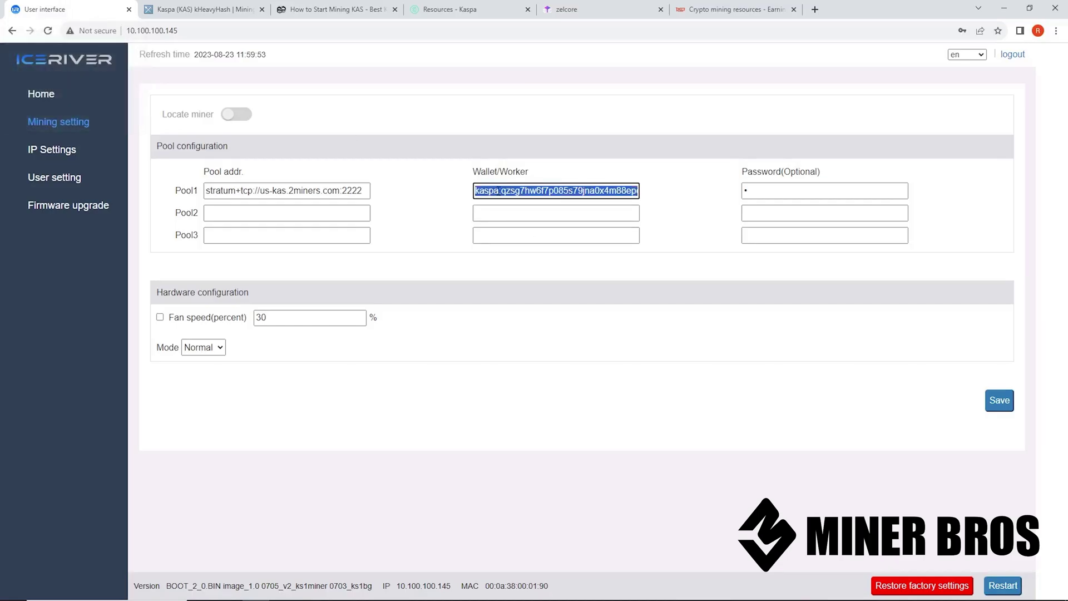
pyautogui.hotkey('ctrl', 'v')
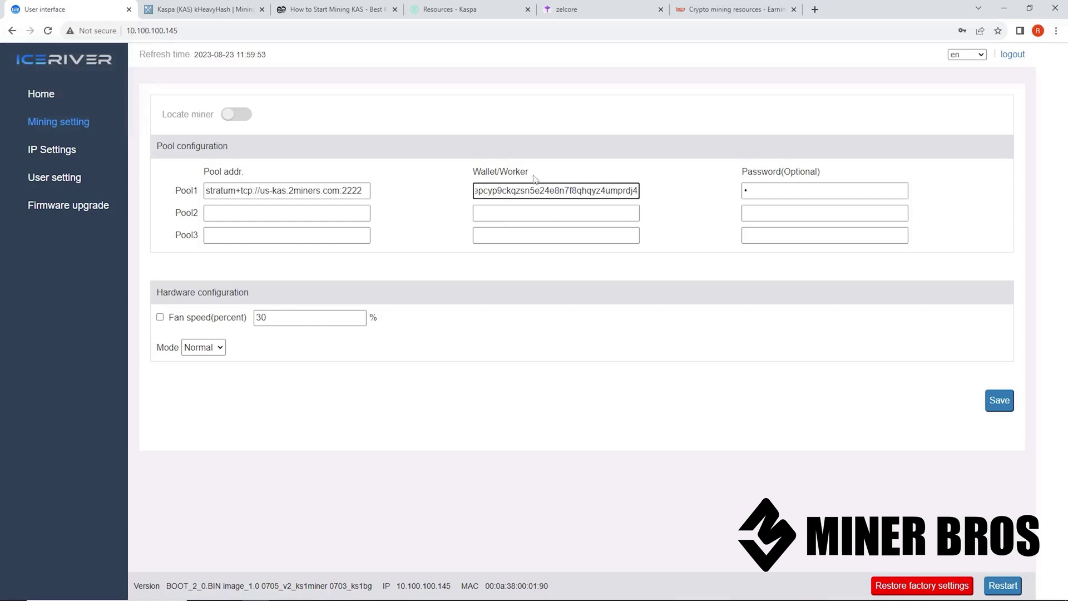
pyautogui.doubleClick(501, 174)
pyautogui.doubleClick(581, 191)
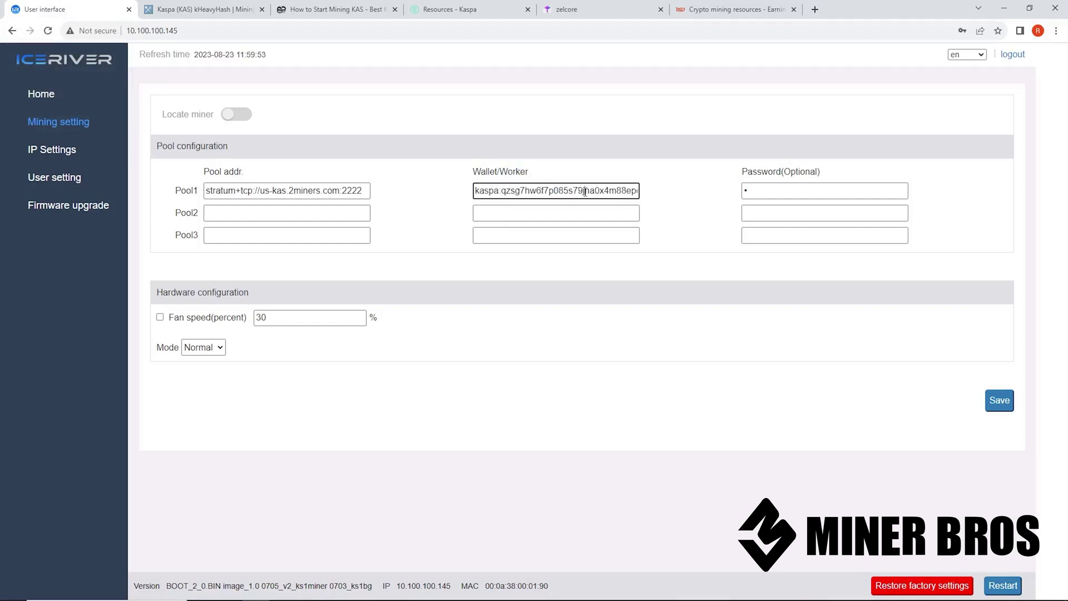
pyautogui.click(633, 193)
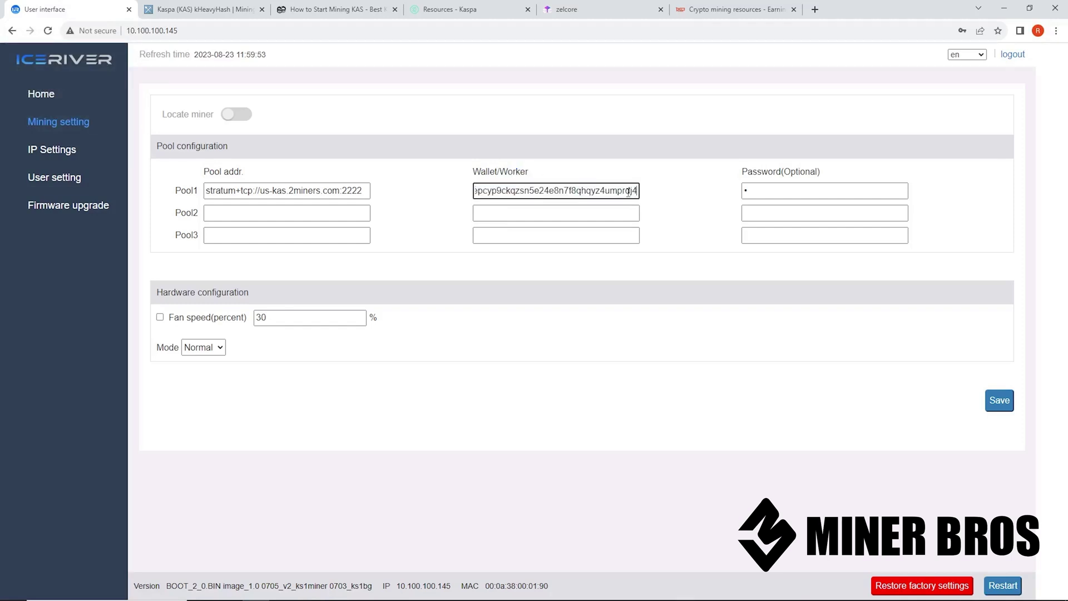
pyautogui.moveTo(637, 191)
pyautogui.mouseDown()
pyautogui.moveTo(609, 191)
pyautogui.moveTo(638, 191)
pyautogui.mouseUp()
pyautogui.write('.')
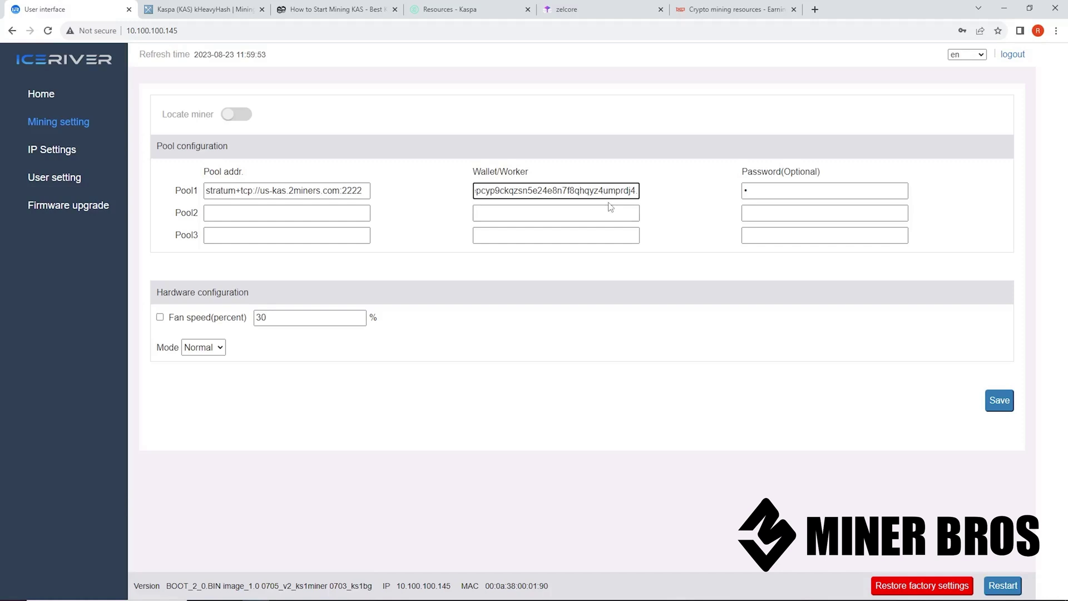
pyautogui.write('ks1')
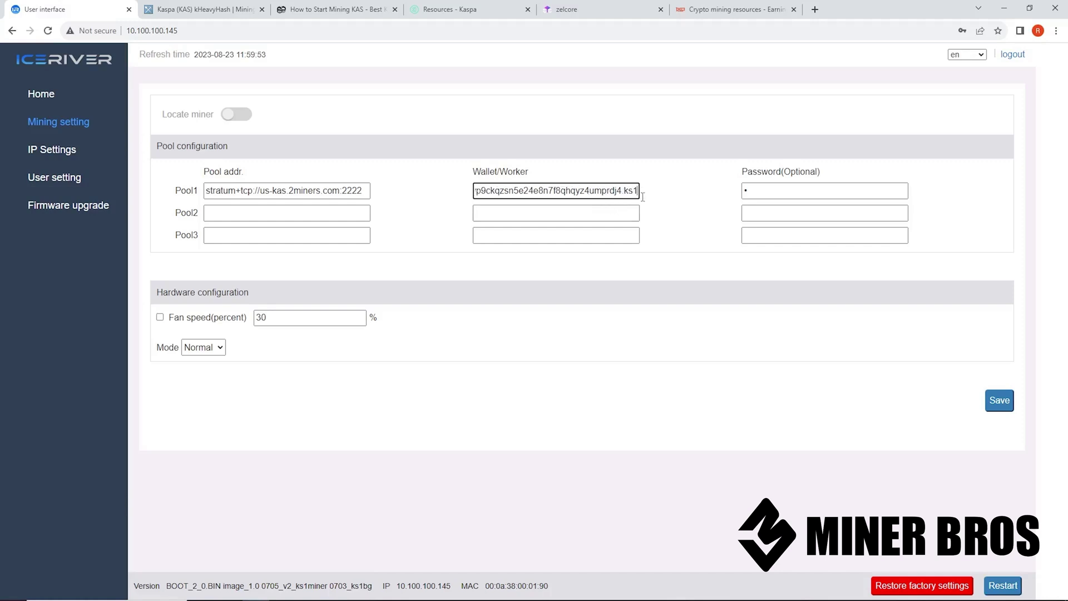
pyautogui.moveTo(627, 192); pyautogui.dragTo(640, 192)
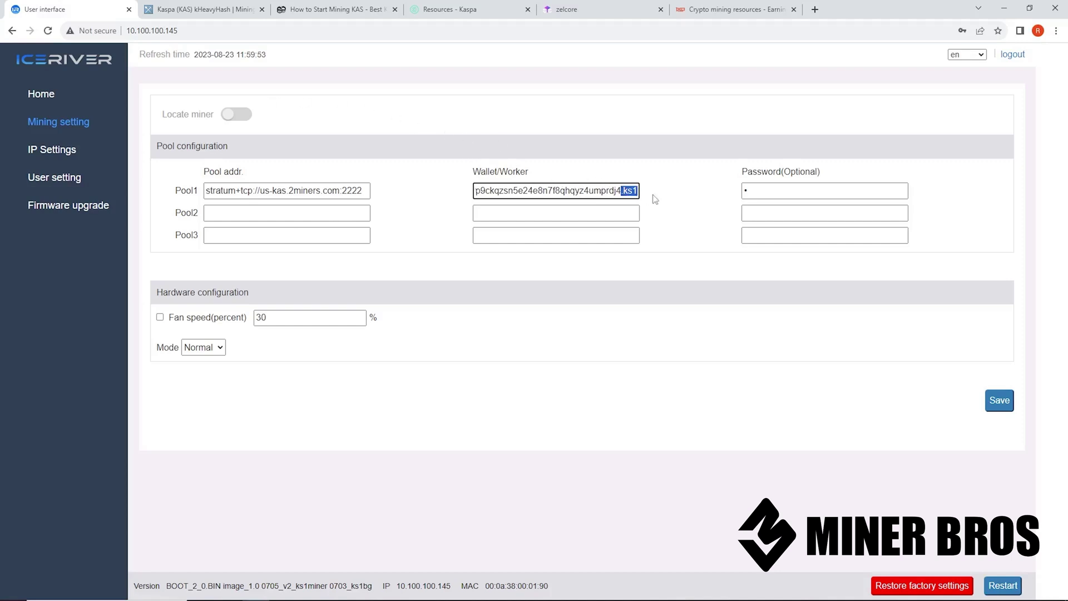
# Fill in a new value for the Pool1 password field
pyautogui.click(747, 189)
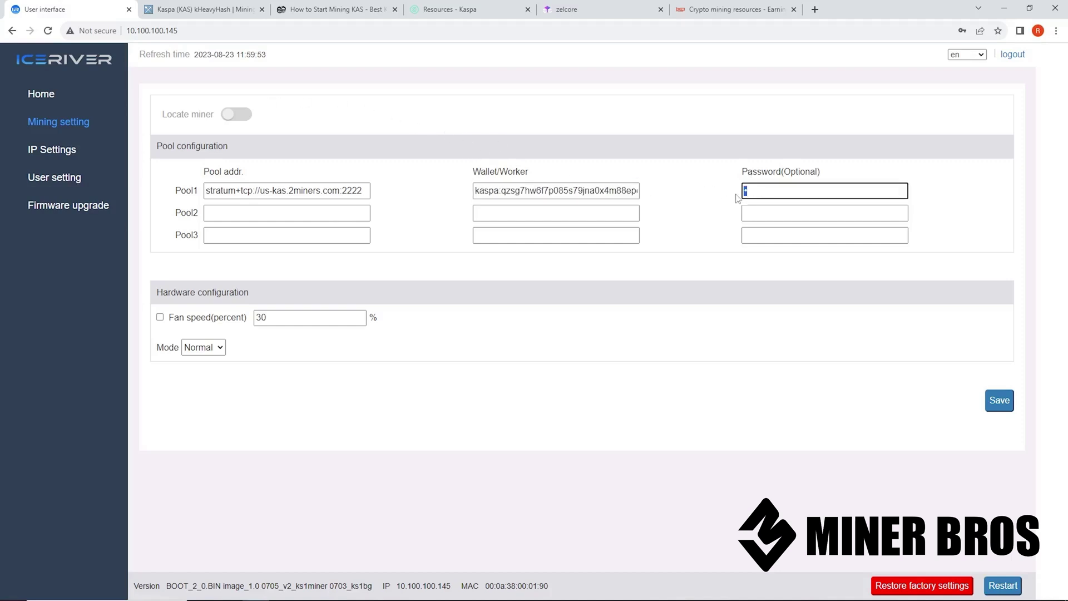
pyautogui.click(758, 195)
pyautogui.moveTo(761, 193); pyautogui.dragTo(707, 204)
pyautogui.write('1')
pyautogui.click(595, 325)
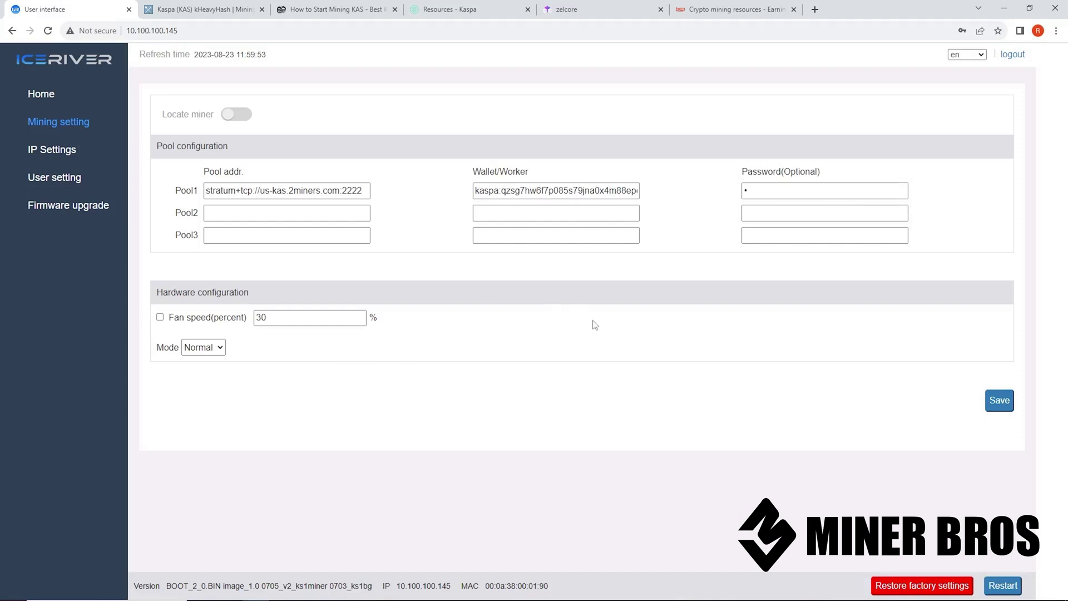
# Enable manual fan speed at 100% and save, confirming the Operation succeeded message
pyautogui.moveTo(157, 296); pyautogui.dragTo(253, 302)
pyautogui.click(201, 313)
pyautogui.click(161, 319)
pyautogui.moveTo(274, 318); pyautogui.dragTo(249, 316)
pyautogui.write('100')
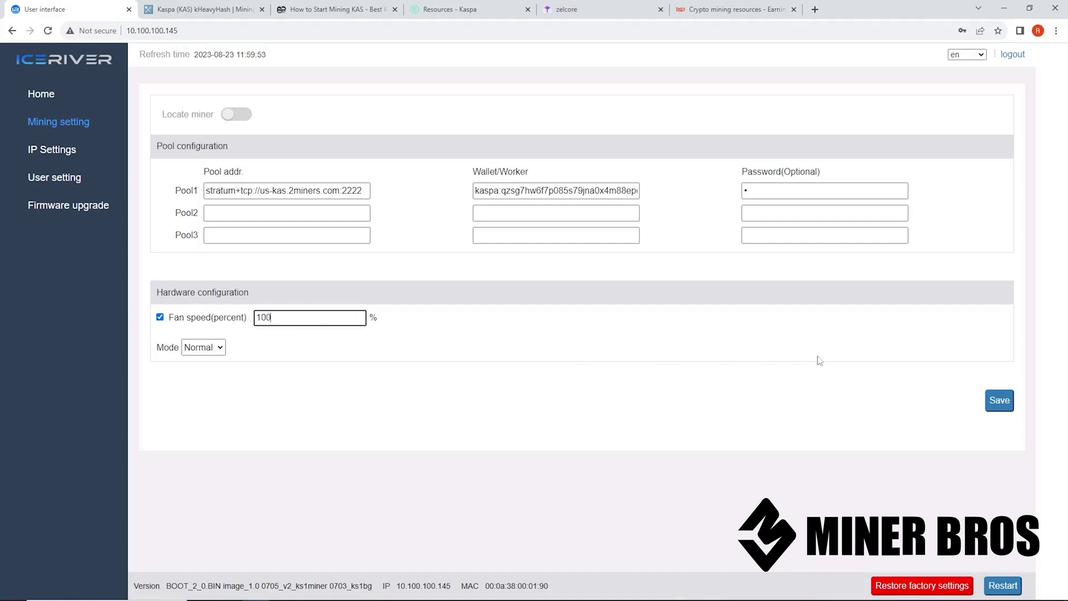
pyautogui.click(1003, 405)
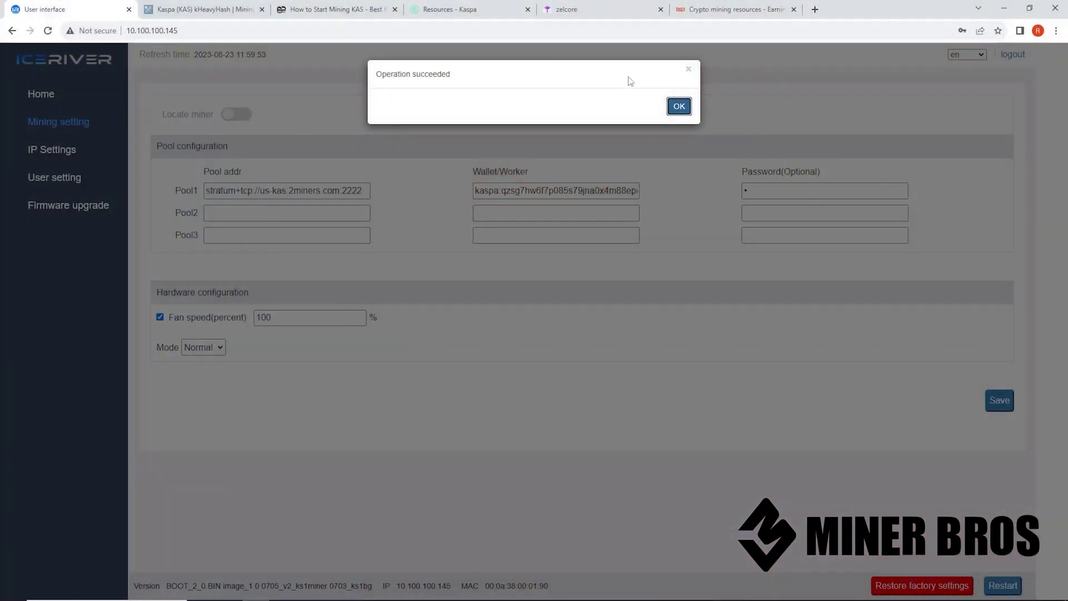
pyautogui.click(680, 107)
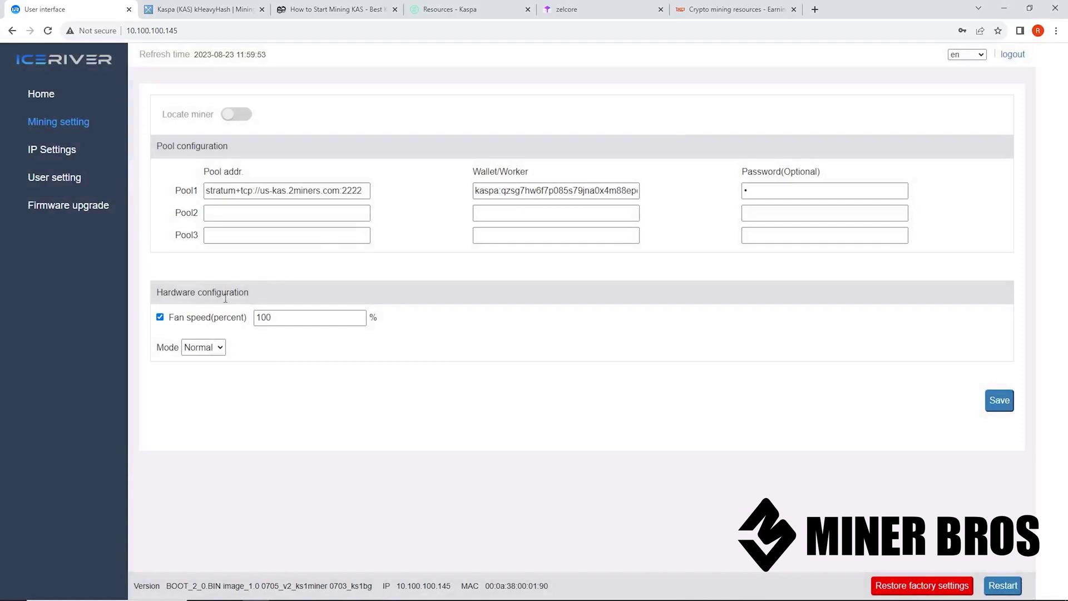
# Change the fan speed to 30%, save it, and go to the Home status page
pyautogui.click(276, 317)
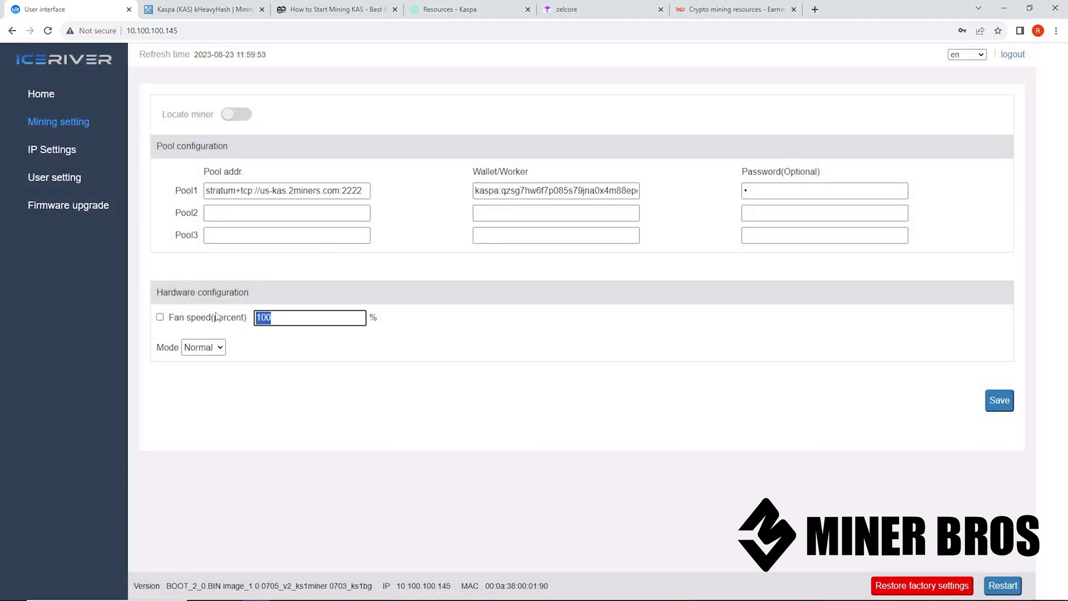
pyautogui.write('30')
pyautogui.click(161, 318)
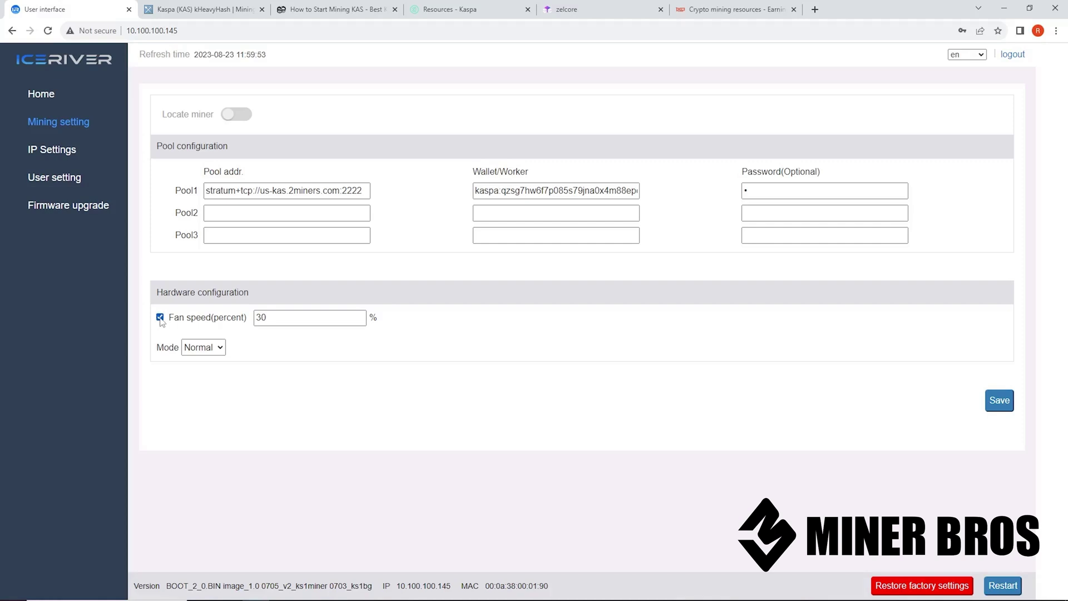
pyautogui.click(1001, 401)
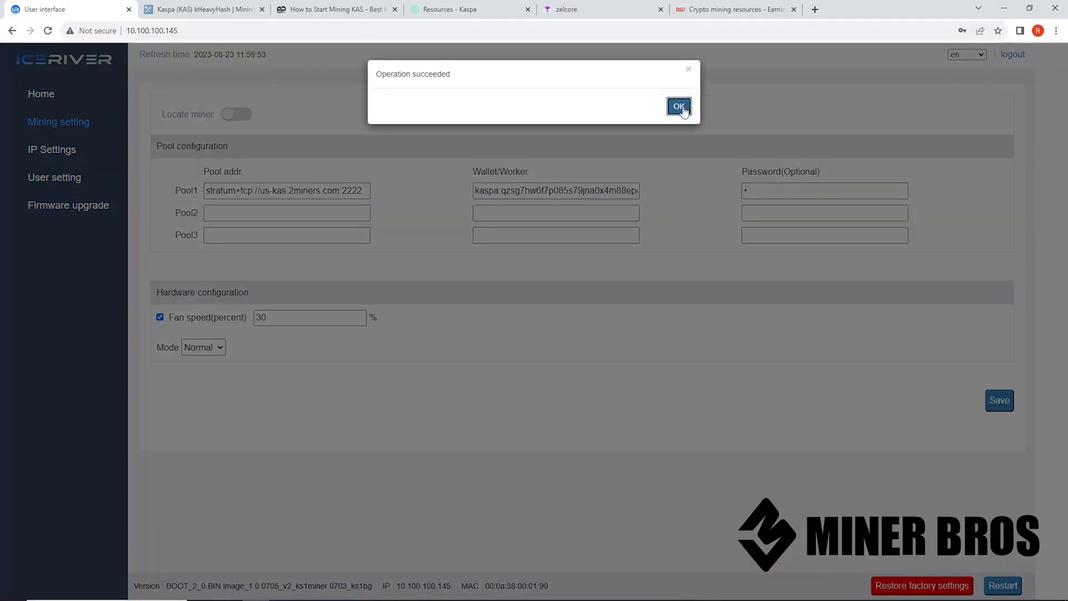
pyautogui.click(679, 107)
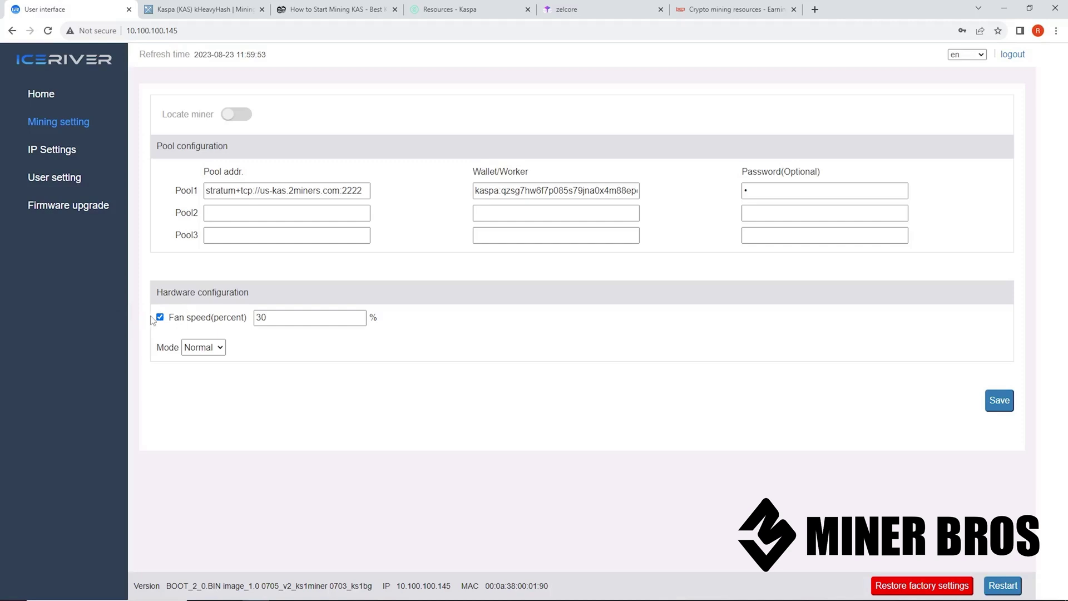
pyautogui.click(54, 99)
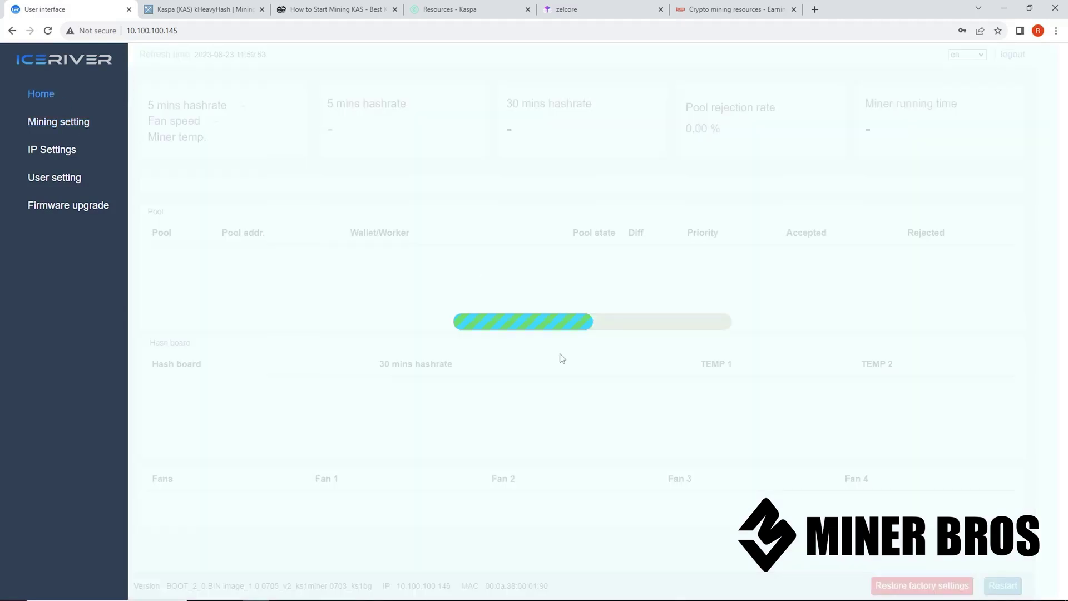
pyautogui.scroll(-5, 549, 357)
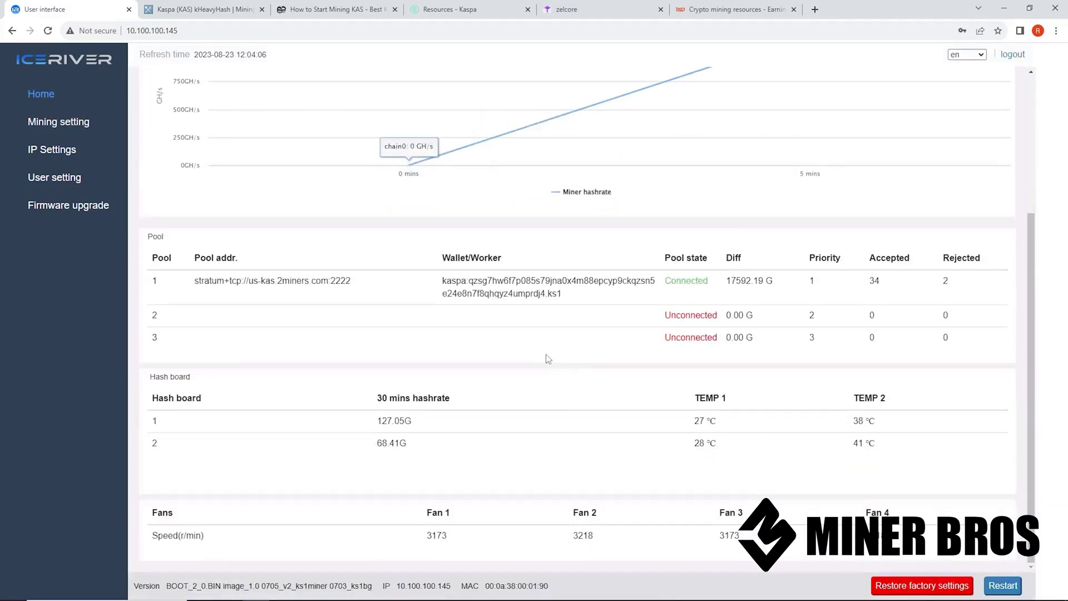
pyautogui.moveTo(881, 446); pyautogui.dragTo(681, 397)
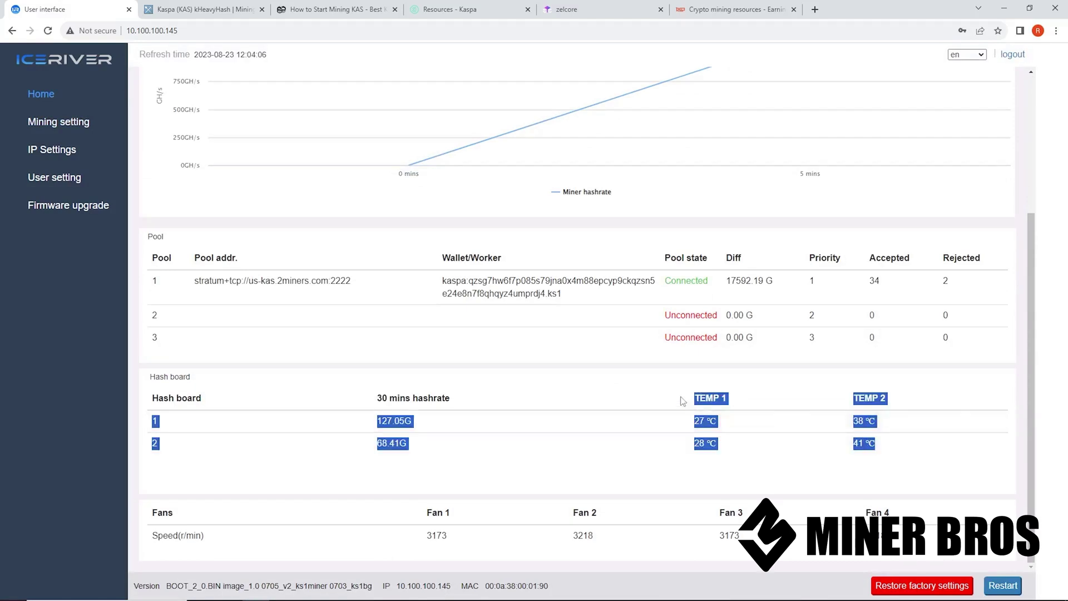
pyautogui.click(650, 396)
pyautogui.hotkey('ctrl', '+')
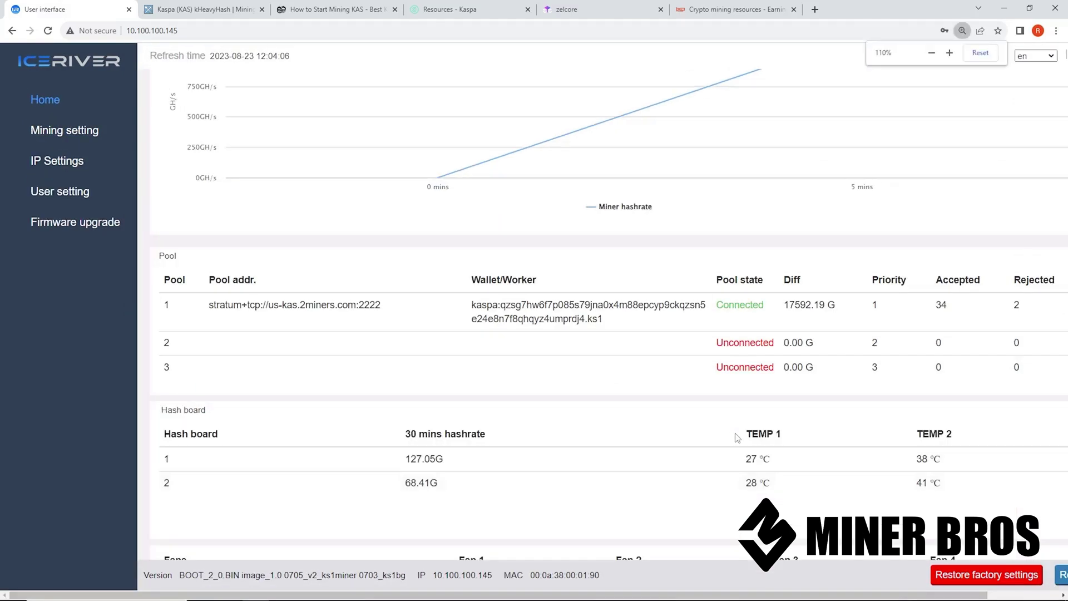
pyautogui.moveTo(978, 481); pyautogui.dragTo(705, 452)
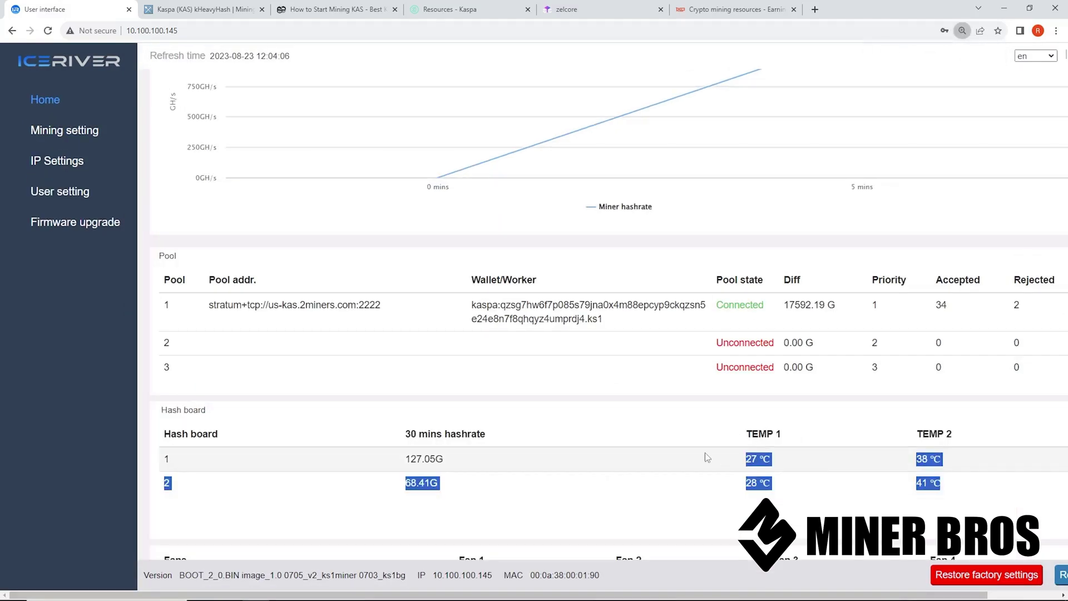
pyautogui.click(756, 433)
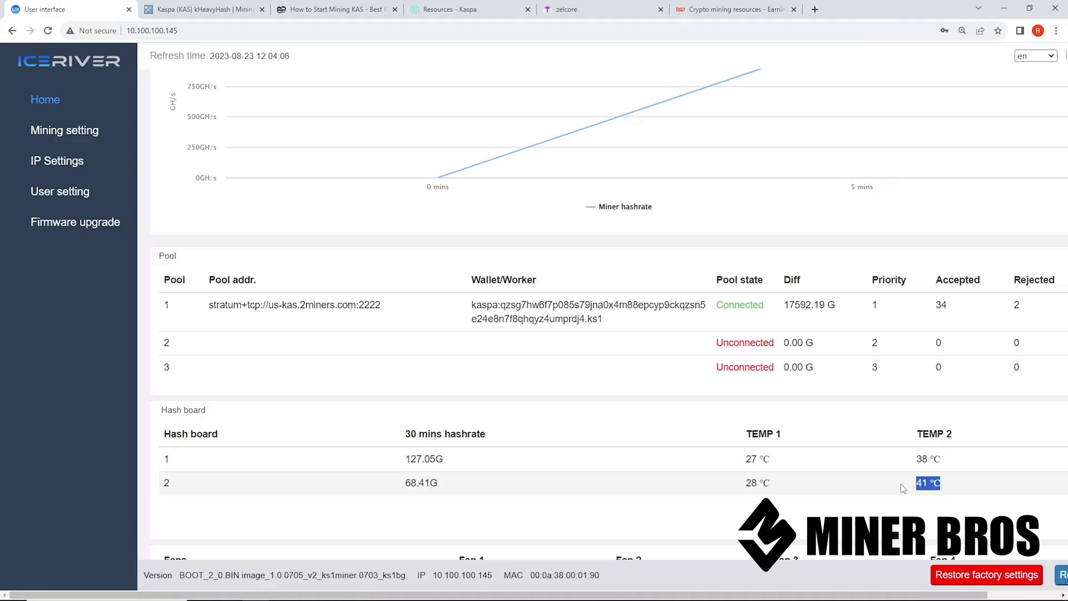
pyautogui.moveTo(902, 488); pyautogui.dragTo(848, 462)
pyautogui.moveTo(723, 449); pyautogui.dragTo(735, 433)
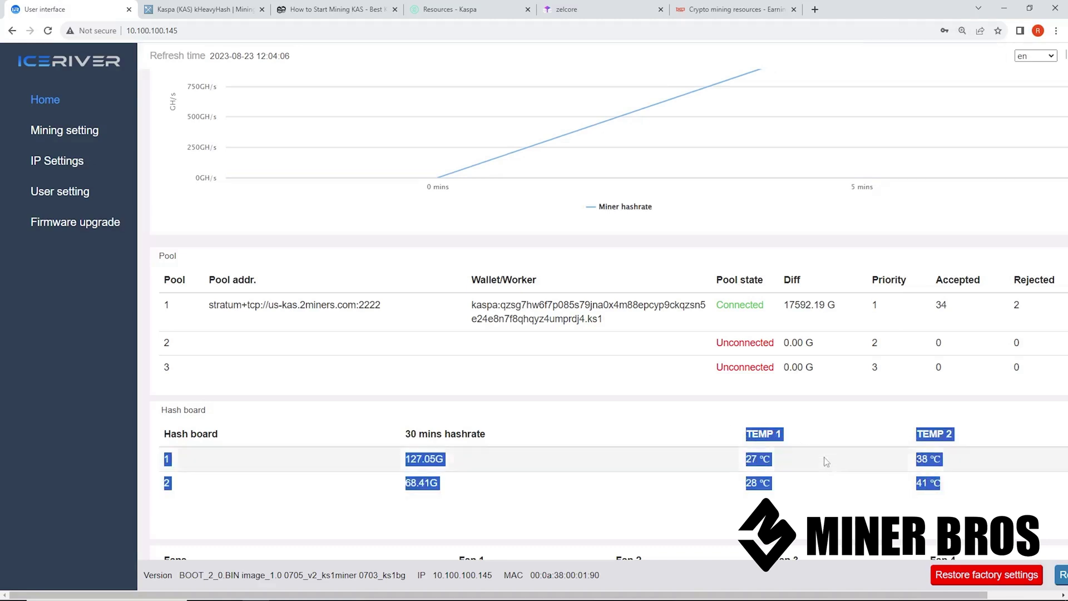
pyautogui.click(850, 478)
pyautogui.moveTo(959, 487); pyautogui.dragTo(809, 456)
pyautogui.click(823, 451)
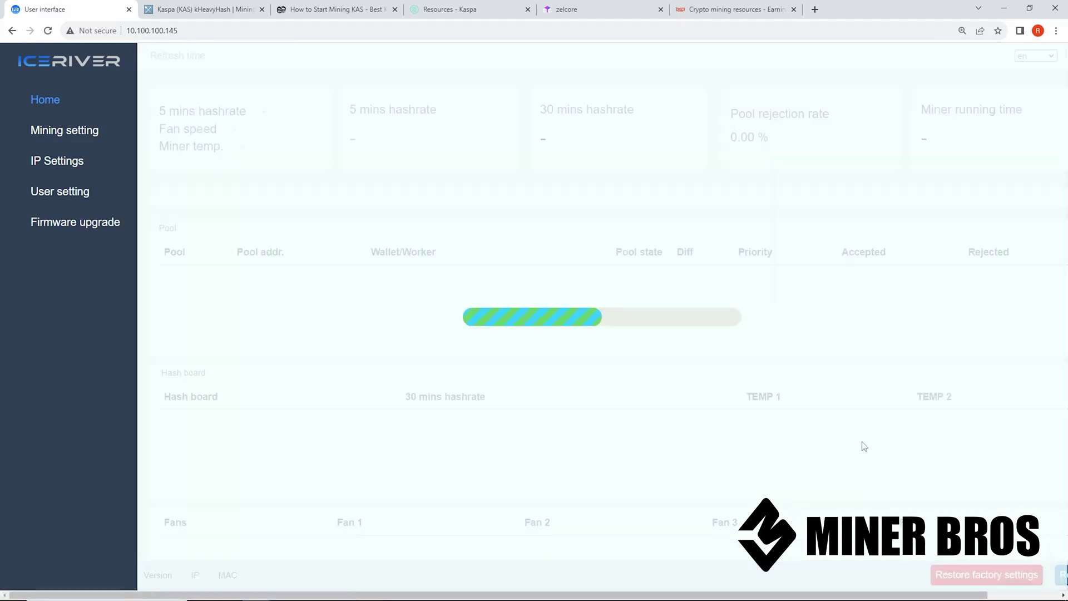
pyautogui.scroll(-7, 889, 439)
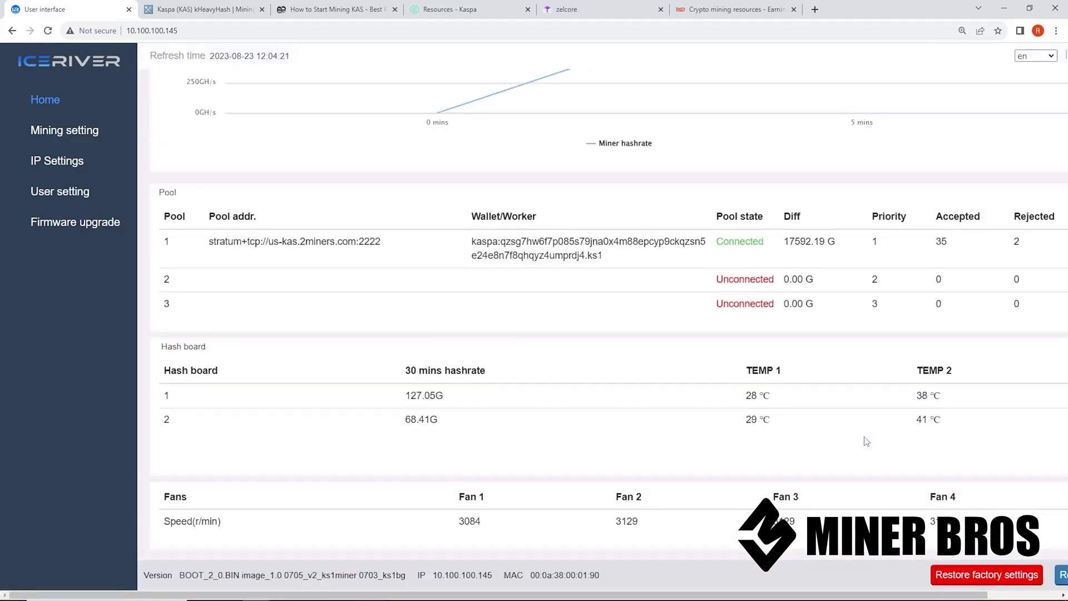
pyautogui.moveTo(815, 415); pyautogui.dragTo(732, 398)
pyautogui.click(938, 406)
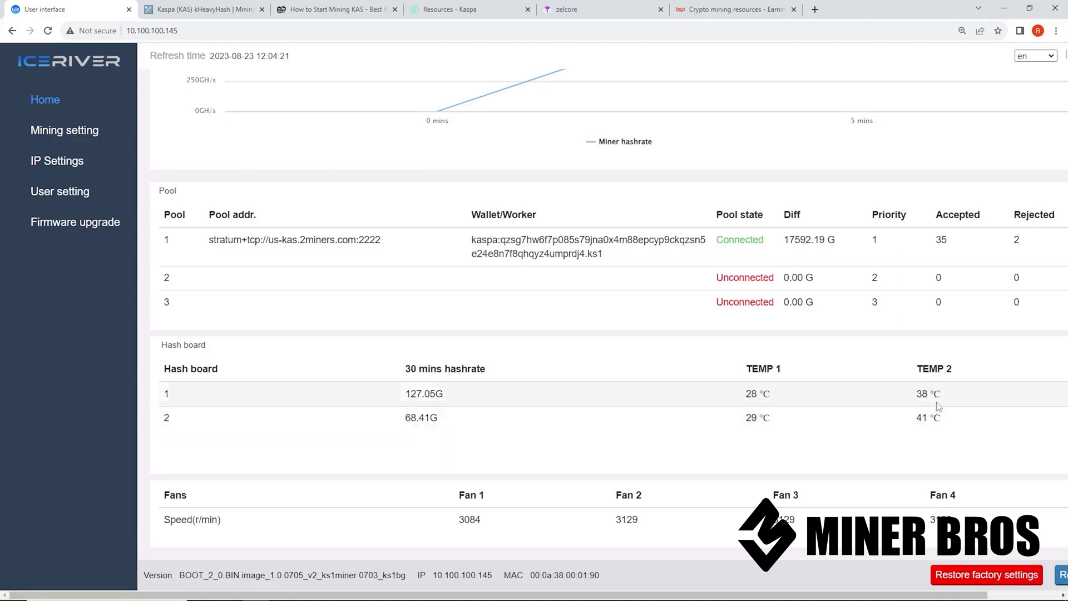
pyautogui.moveTo(918, 394); pyautogui.dragTo(963, 432)
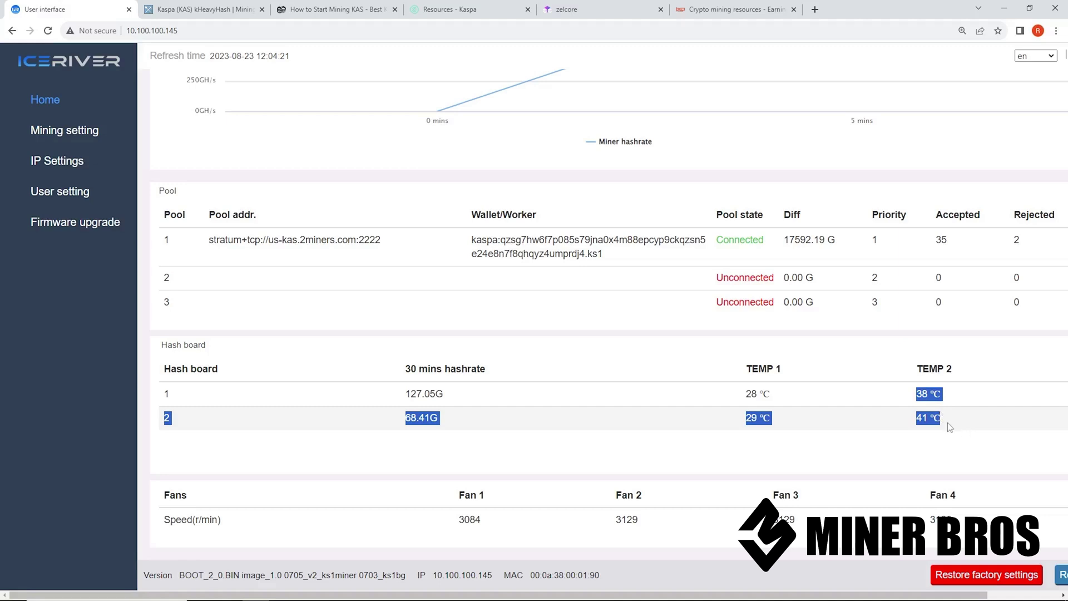
pyautogui.moveTo(947, 423)
pyautogui.mouseDown()
pyautogui.moveTo(918, 392)
pyautogui.moveTo(882, 405)
pyautogui.moveTo(946, 420)
pyautogui.mouseUp()
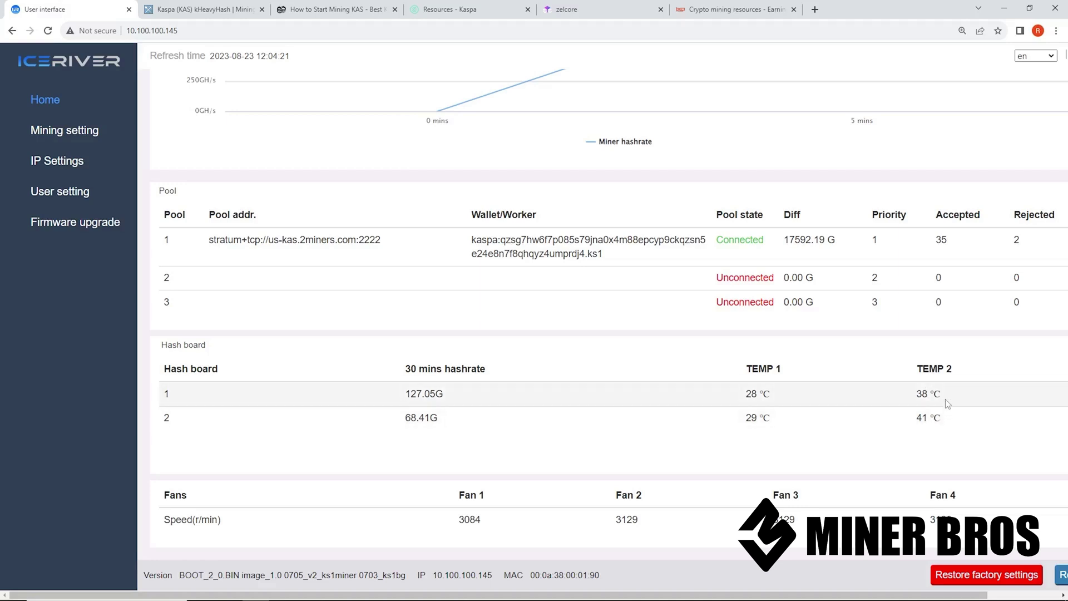
pyautogui.scroll(5, 942, 407)
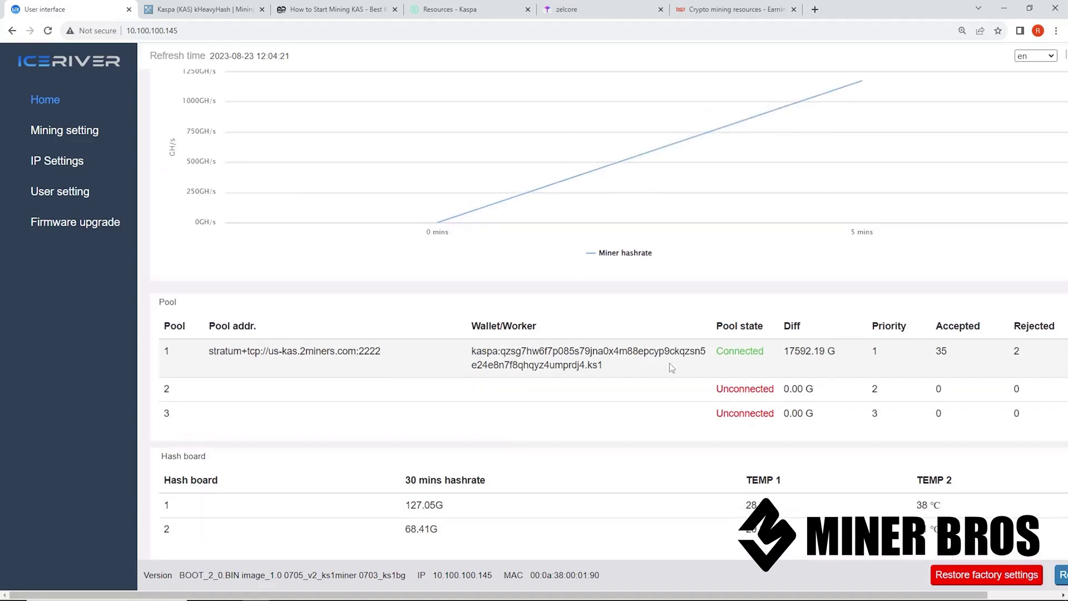
pyautogui.click(70, 138)
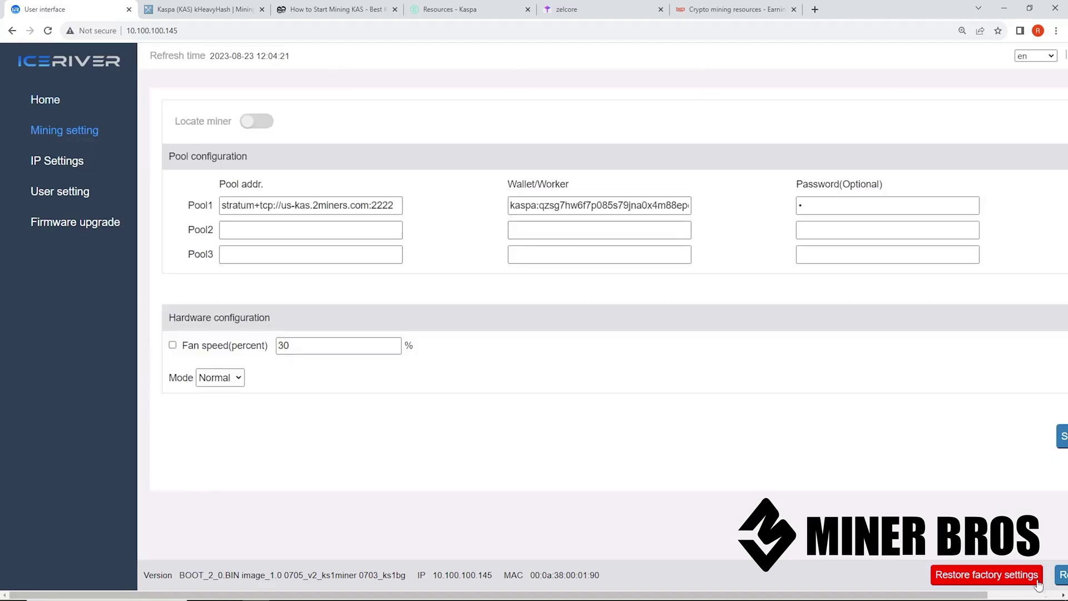
pyautogui.hotkey('ctrl', '-')
pyautogui.hotkey('ctrl', '-')
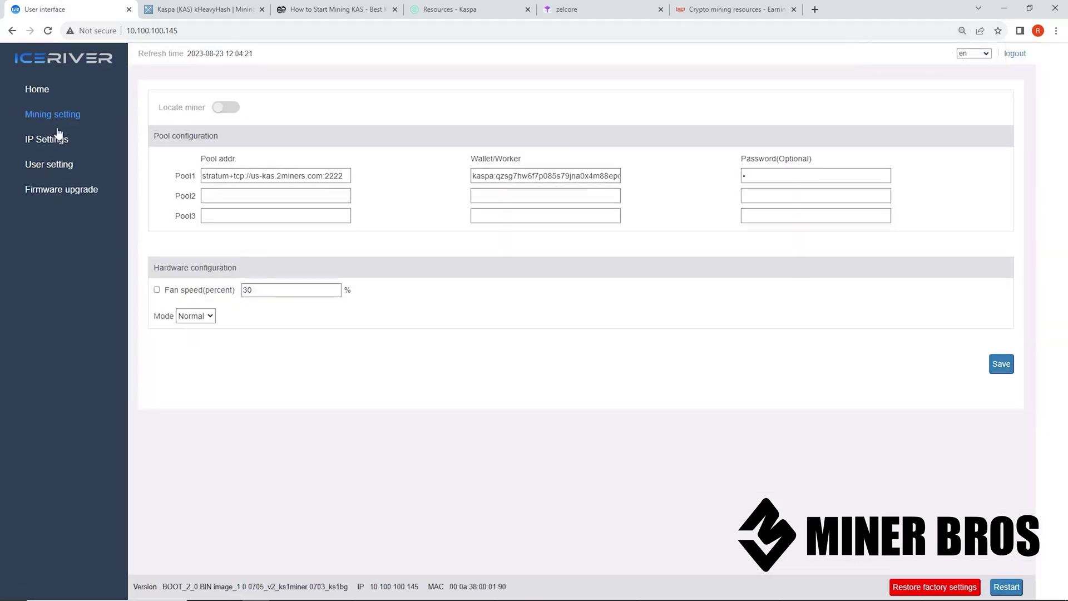
pyautogui.click(35, 89)
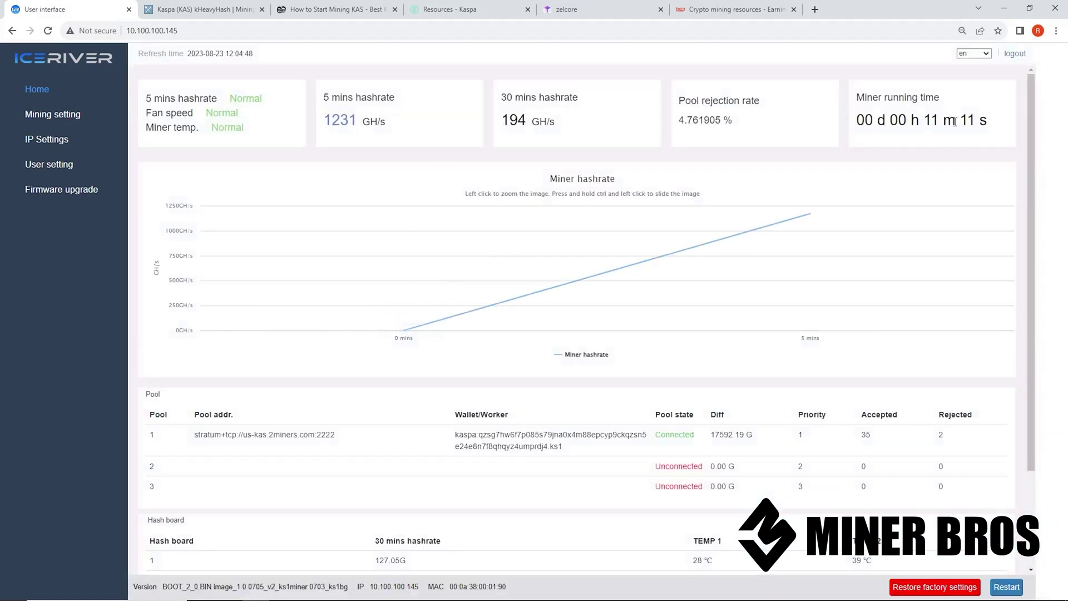
pyautogui.moveTo(955, 122); pyautogui.dragTo(855, 94)
pyautogui.click(925, 170)
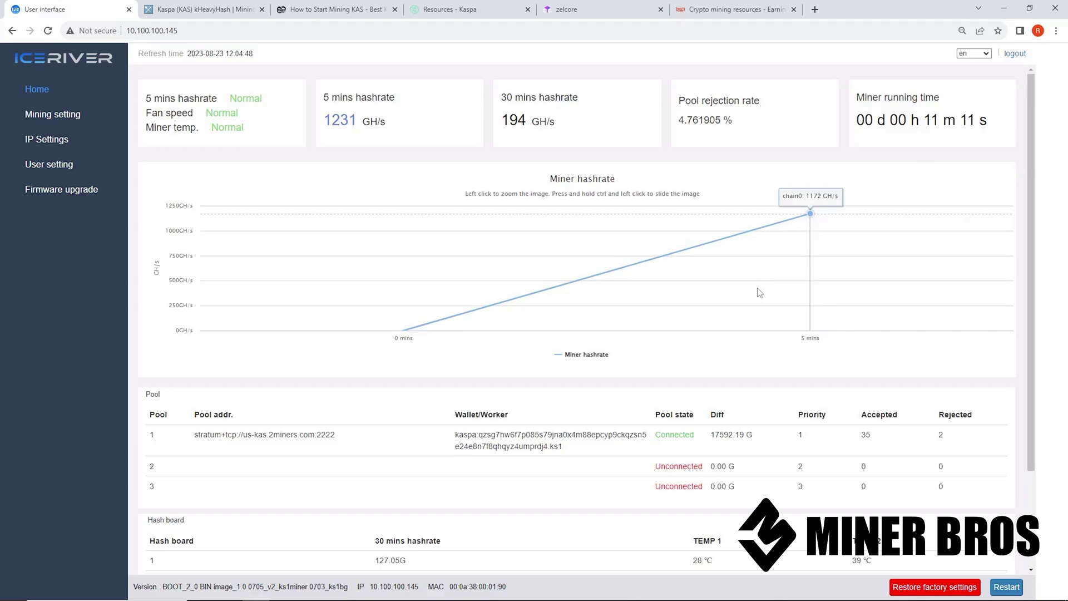
pyautogui.hotkey('ctrl', '0')
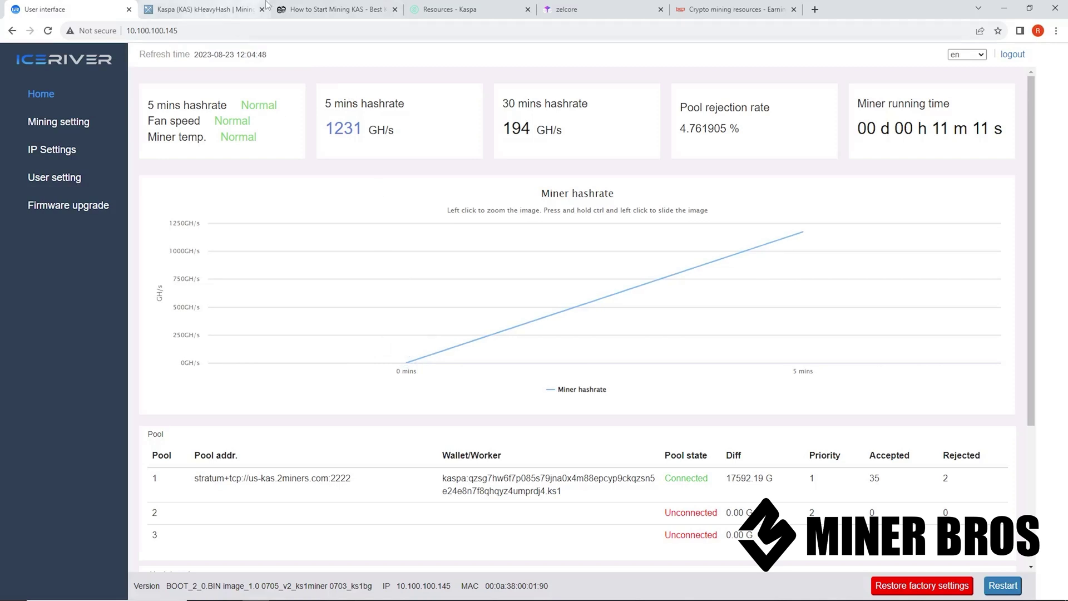
# Copy the Kaspa receive address from Zelcore for use on 2Miners
pyautogui.click(315, 4)
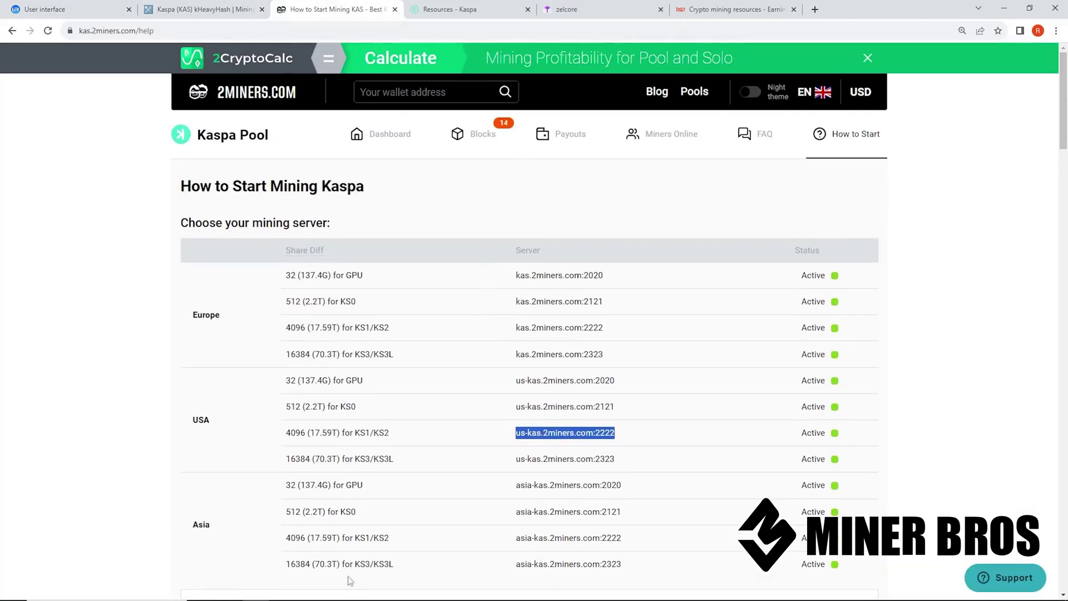
pyautogui.click(474, 589)
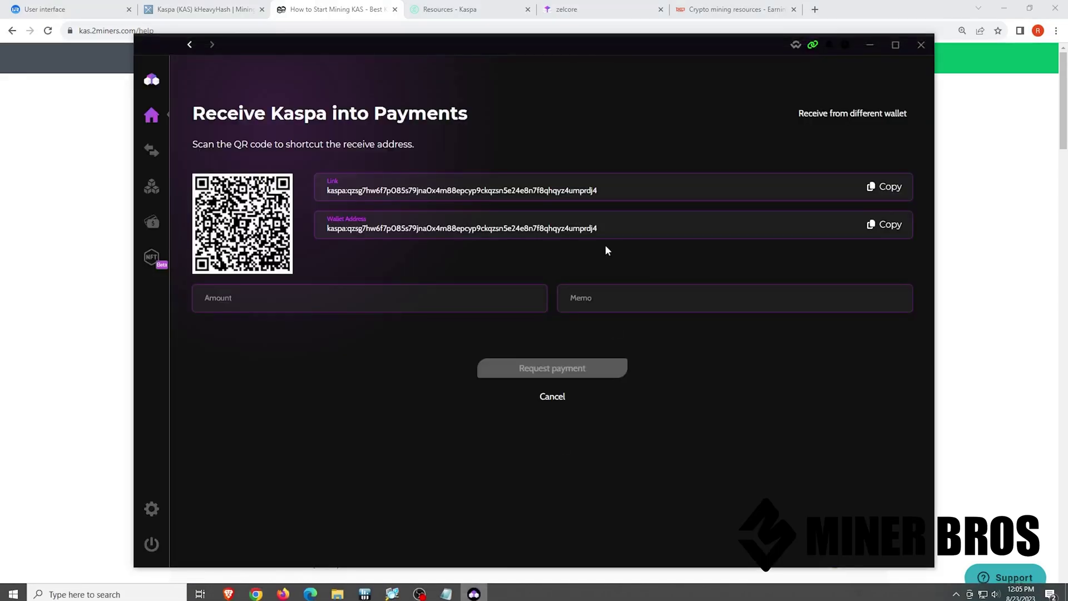
pyautogui.click(883, 190)
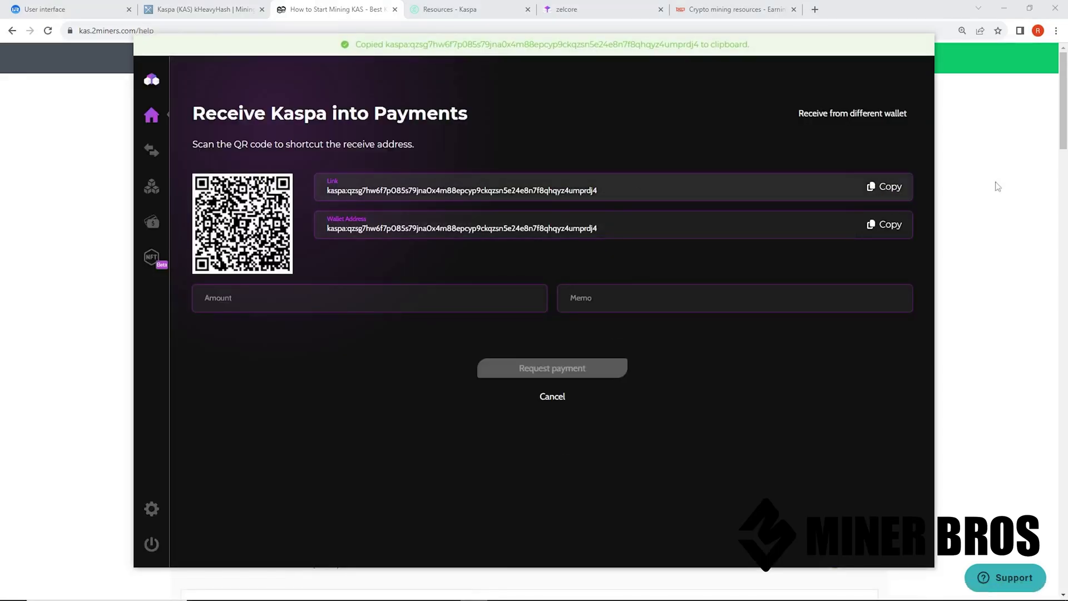
pyautogui.click(1004, 202)
# Look up the wallet on 2Miners, showing worker ks1 online at 342.07 GH/s
pyautogui.click(434, 92)
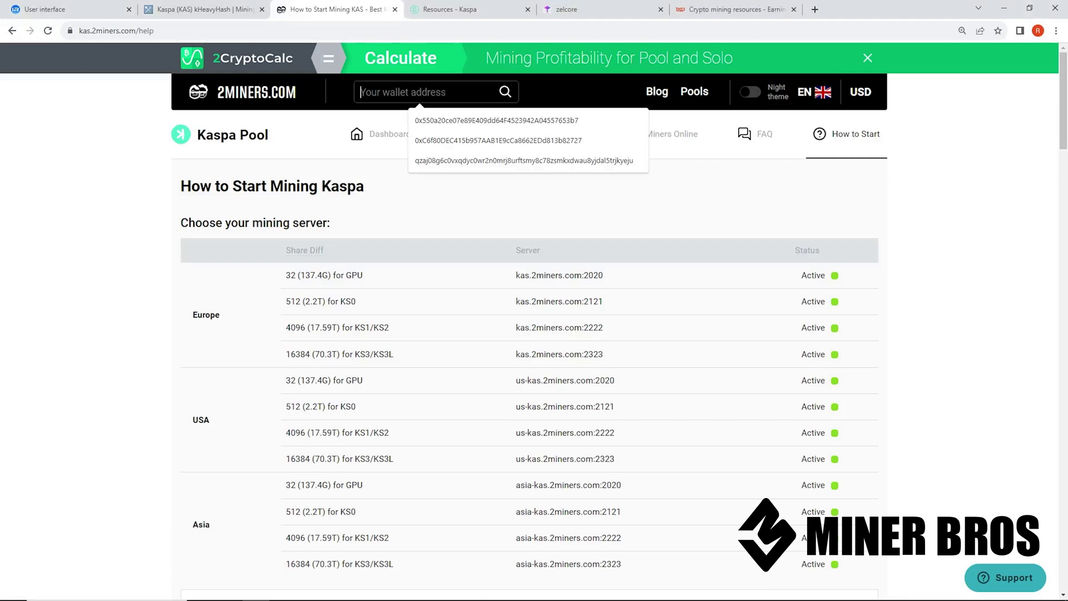
pyautogui.hotkey('ctrl', 'v')
pyautogui.click(502, 92)
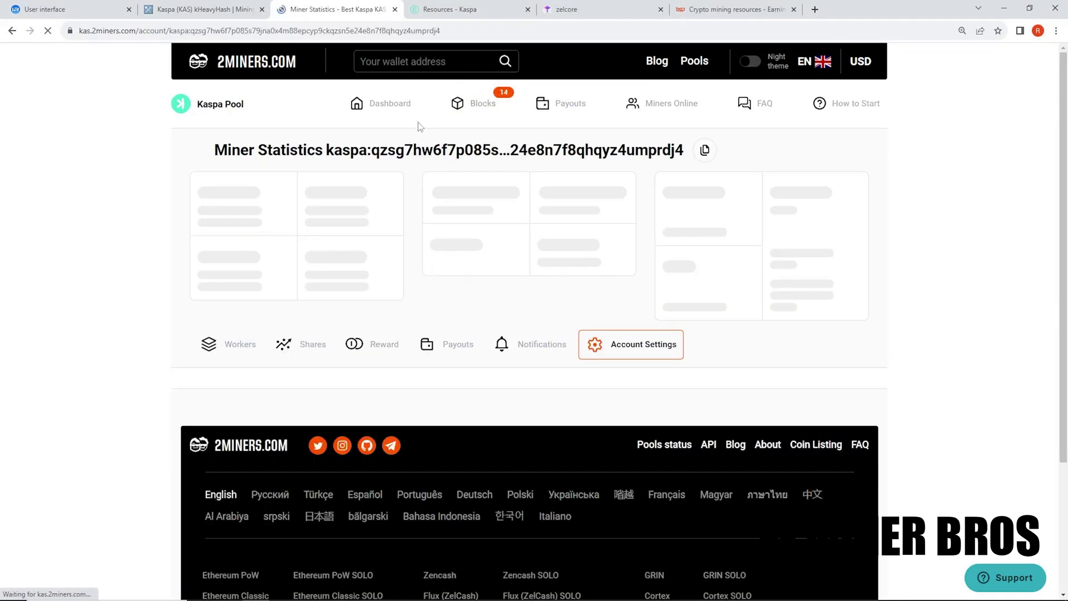
pyautogui.scroll(-2, 207, 390)
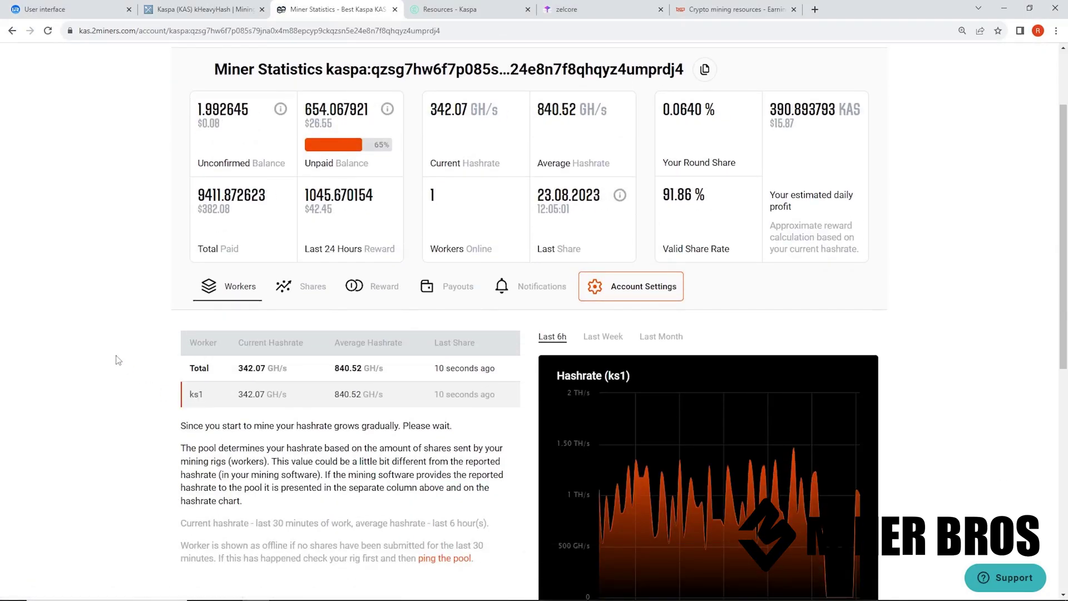
pyautogui.scroll(2, 117, 359)
pyautogui.scroll(-1, 304, 289)
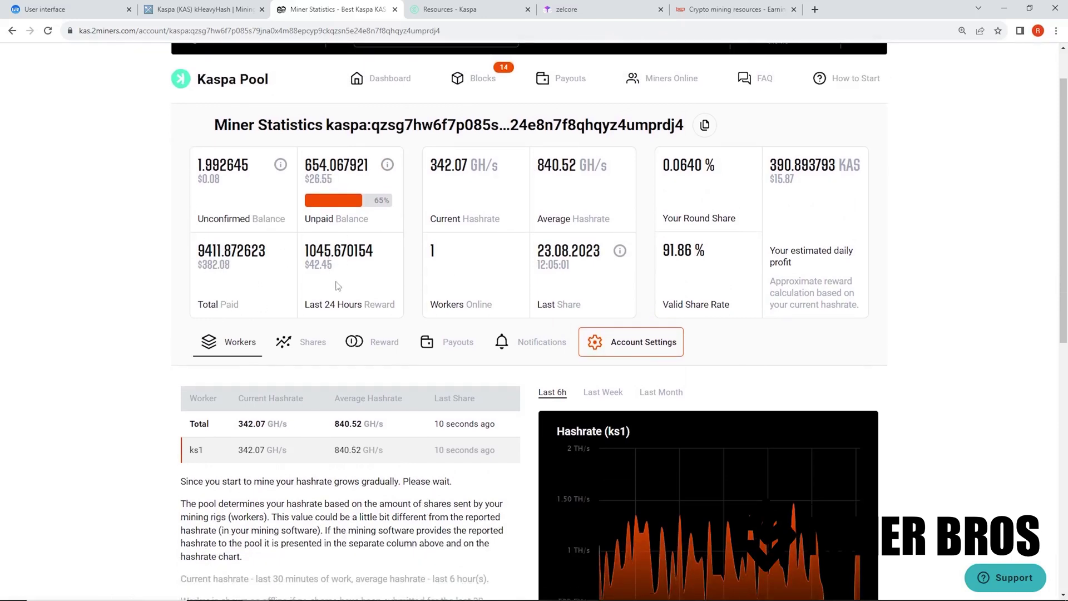
pyautogui.moveTo(392, 304); pyautogui.dragTo(201, 261)
pyautogui.click(204, 282)
# Check hashrate.no's ASIC ranking for the Iceriver KS1 ($46.07 profit), then return to the miner dashboard
pyautogui.click(701, 10)
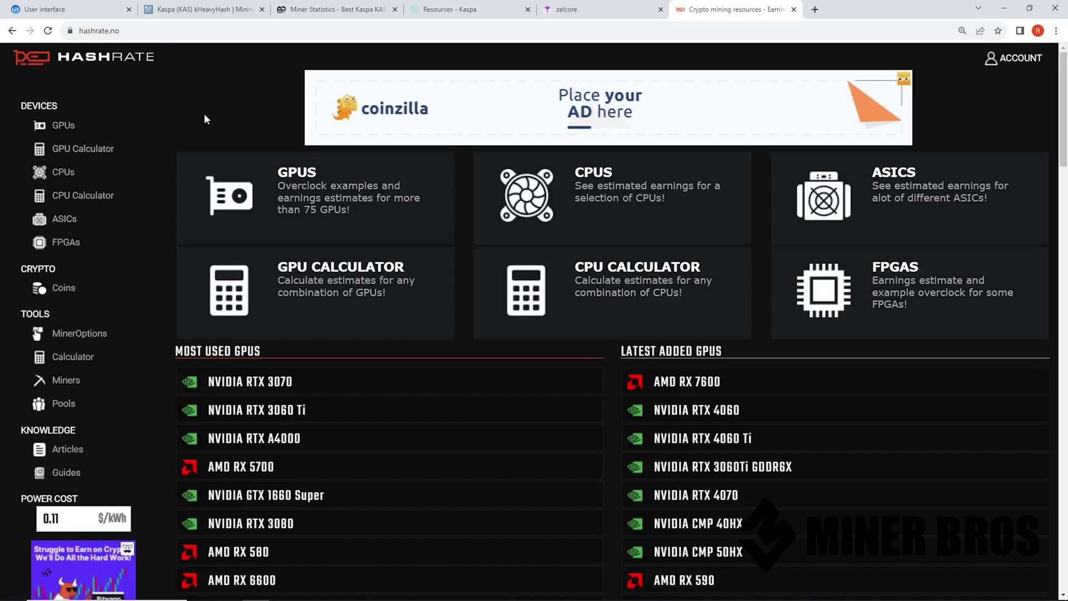
pyautogui.click(119, 30)
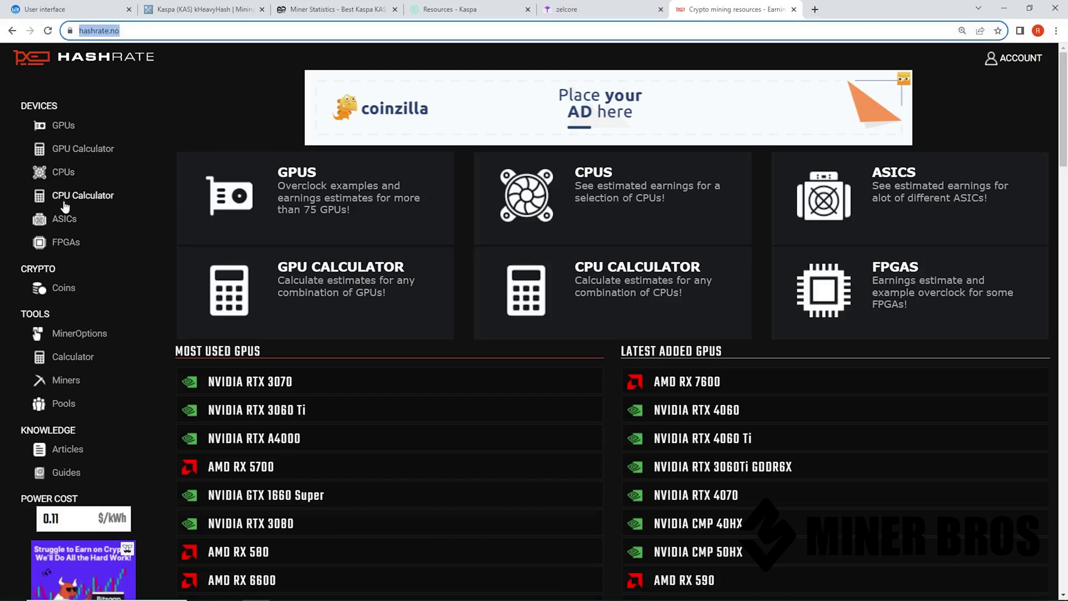
pyautogui.click(66, 220)
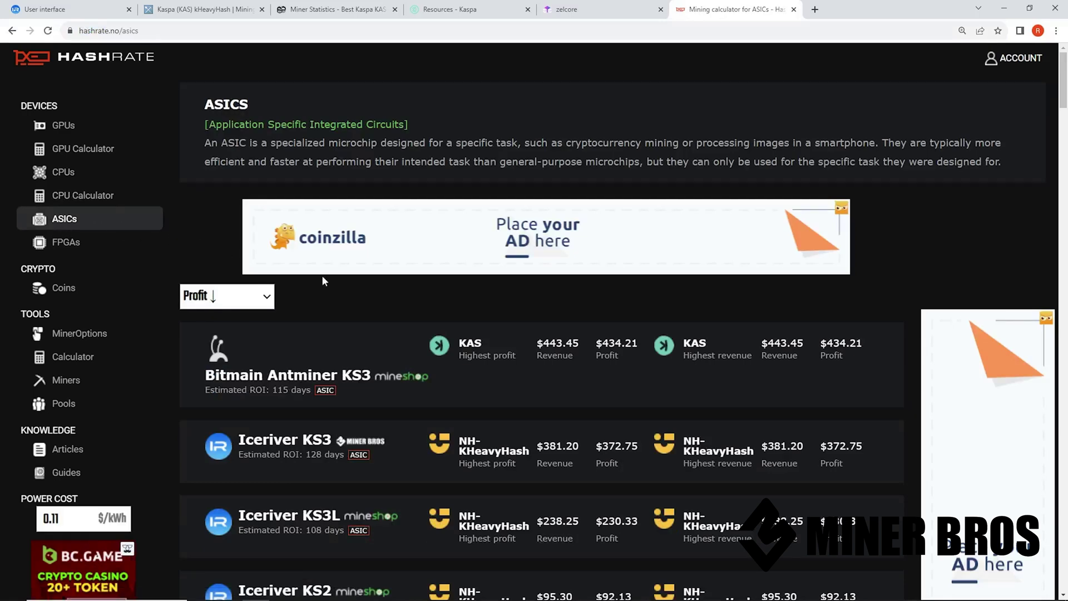
pyautogui.scroll(-5, 342, 300)
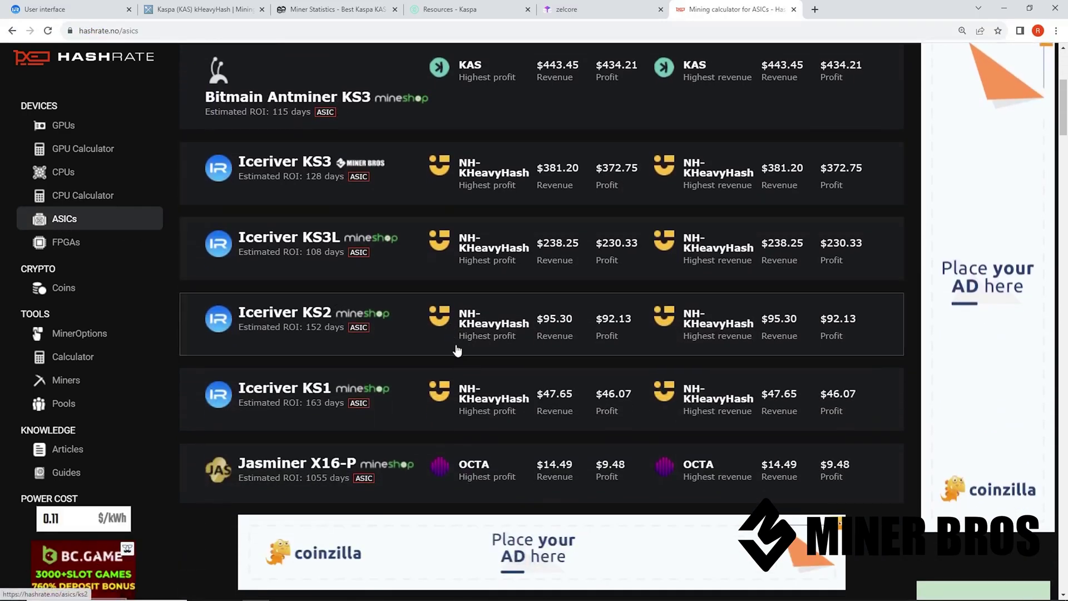
pyautogui.scroll(-1, 450, 354)
pyautogui.scroll(1, 528, 364)
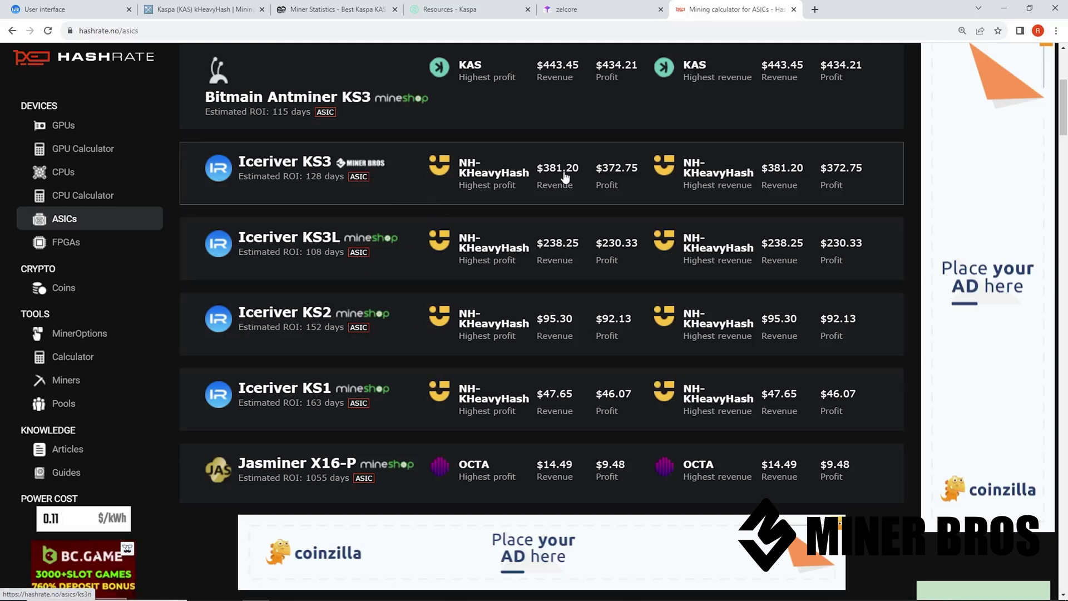
pyautogui.scroll(1, 400, 206)
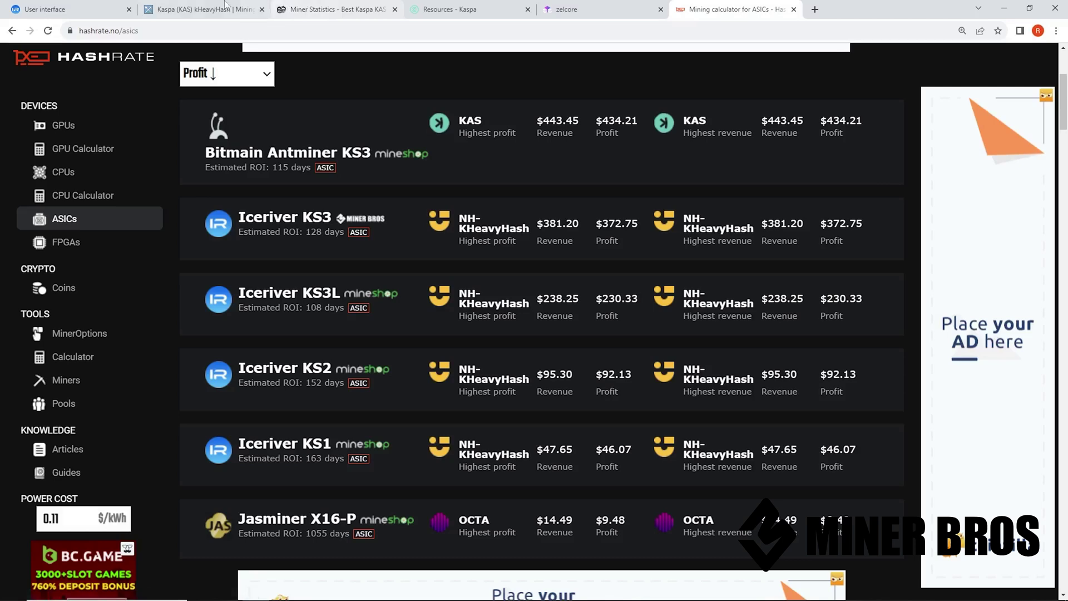
pyautogui.click(226, 8)
pyautogui.click(72, 10)
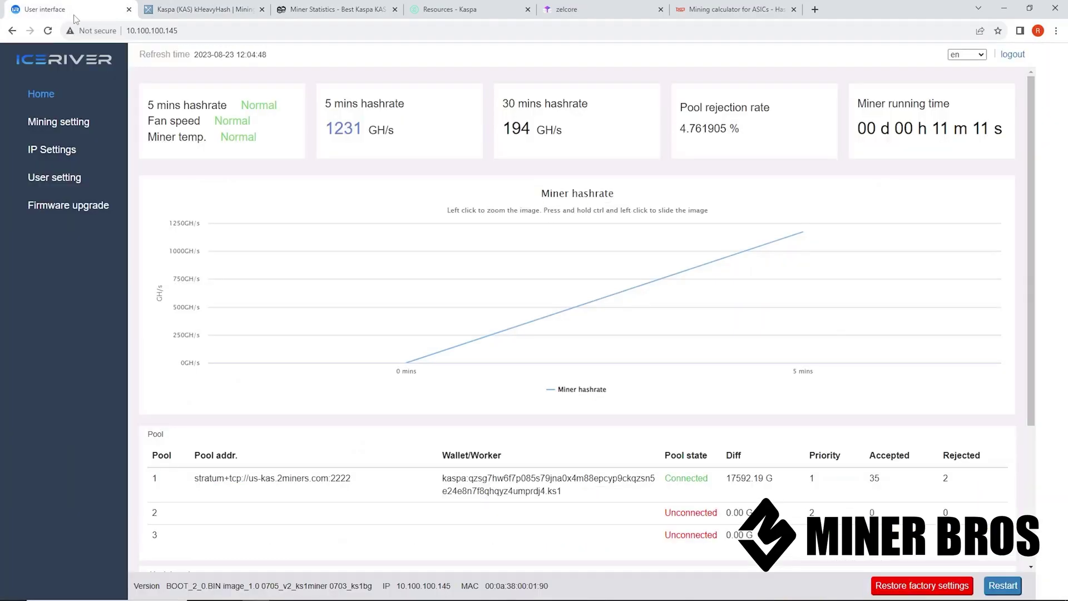